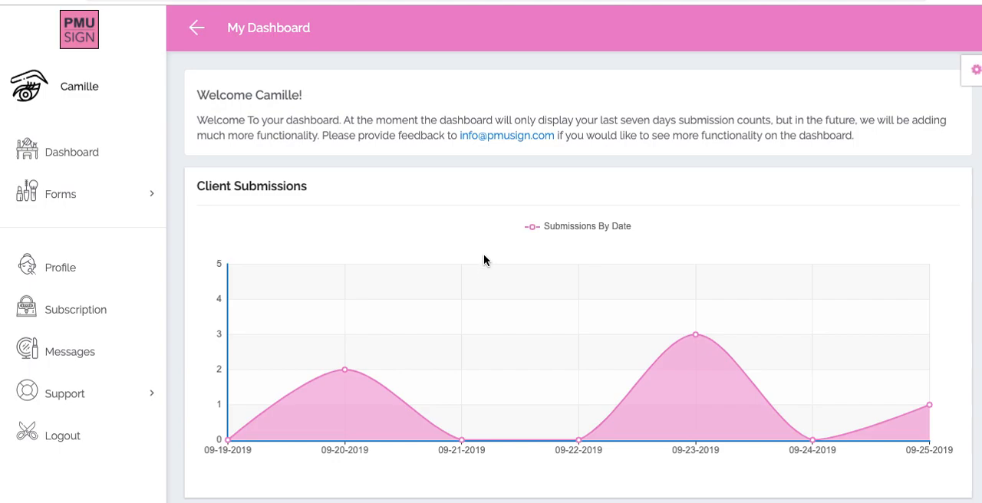
# - Open the My Forms list and look through the available form templates without copying one
pyautogui.click(152, 193)
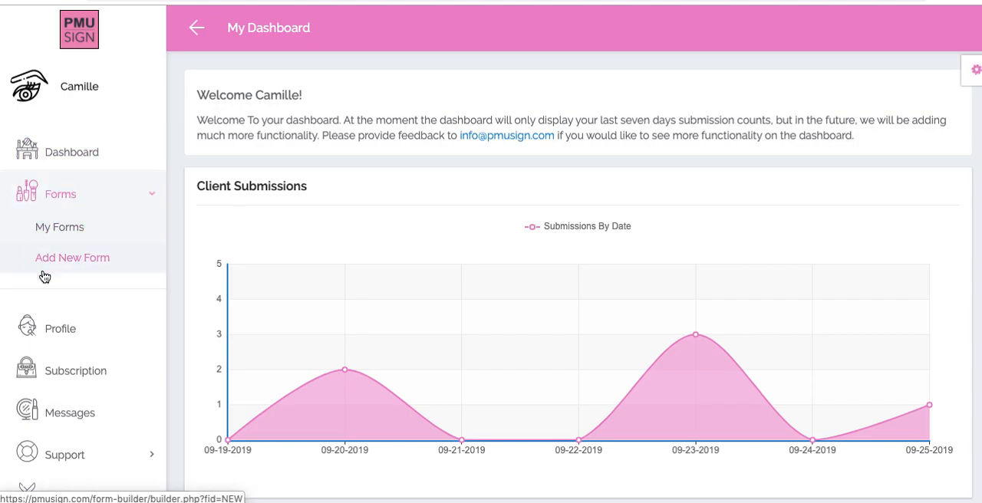
pyautogui.click(73, 230)
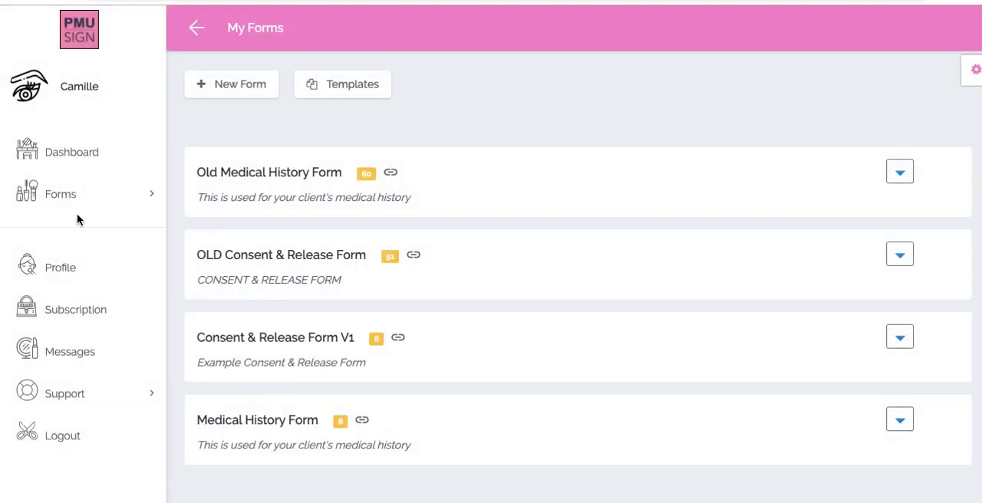
pyautogui.click(322, 87)
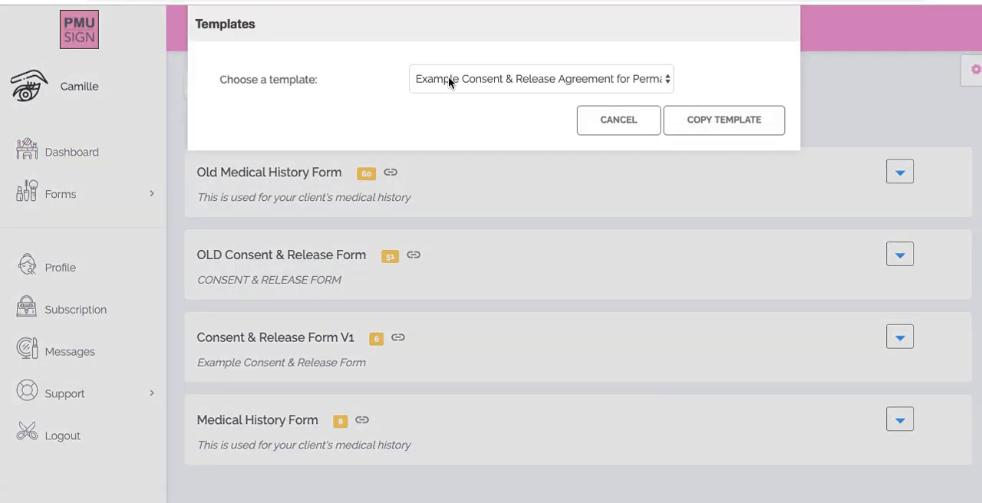
pyautogui.click(451, 81)
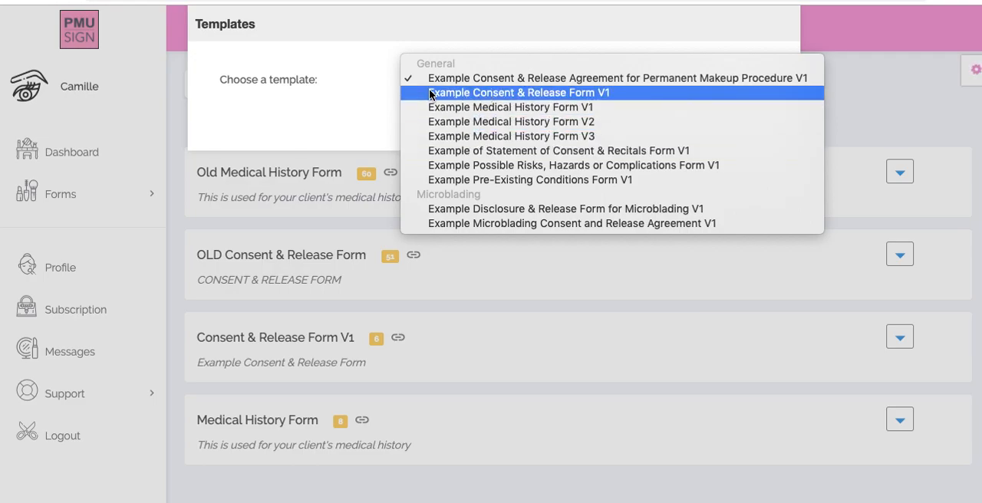
pyautogui.click(365, 124)
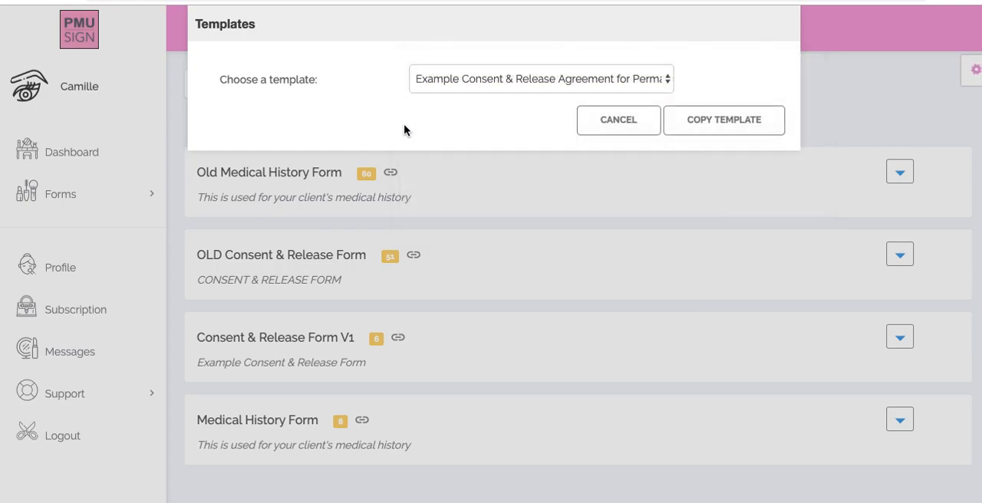
pyautogui.click(586, 128)
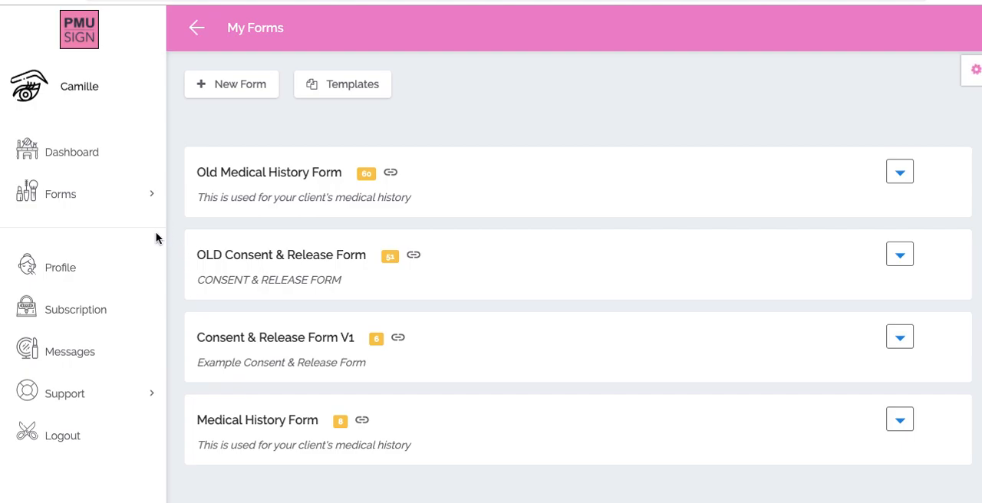
# - Switch to the Word consent and release document and read it from the client details to the signature line
pyautogui.press('super+Tab')
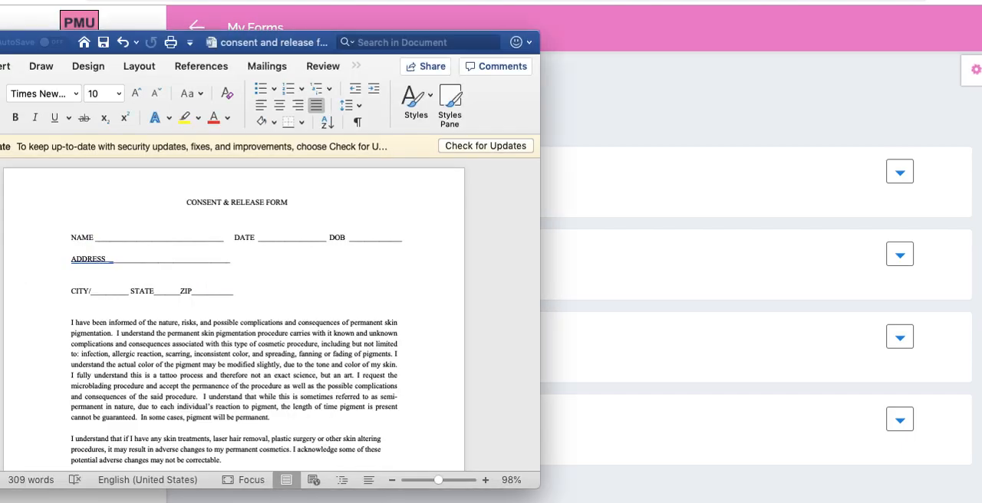
pyautogui.moveTo(214, 40); pyautogui.dragTo(377, 32)
pyautogui.click(251, 41)
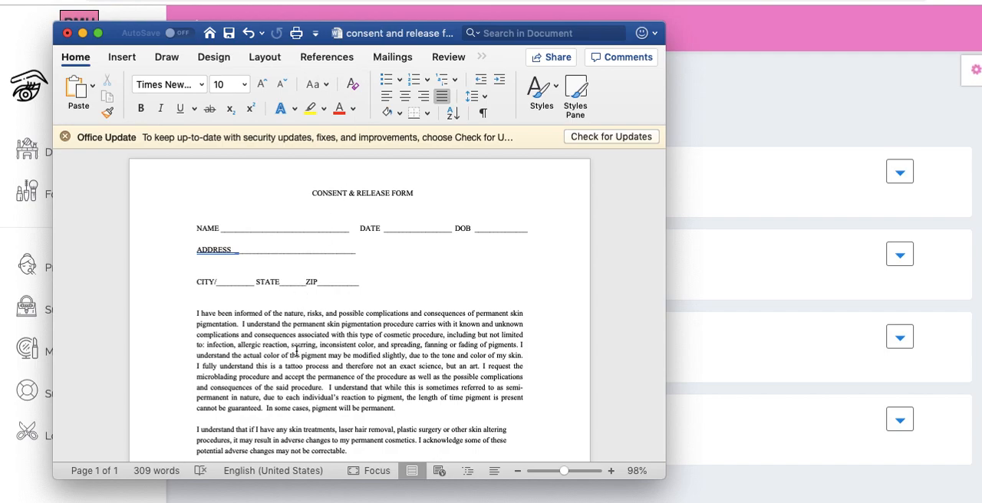
pyautogui.scroll(-2, 296, 351)
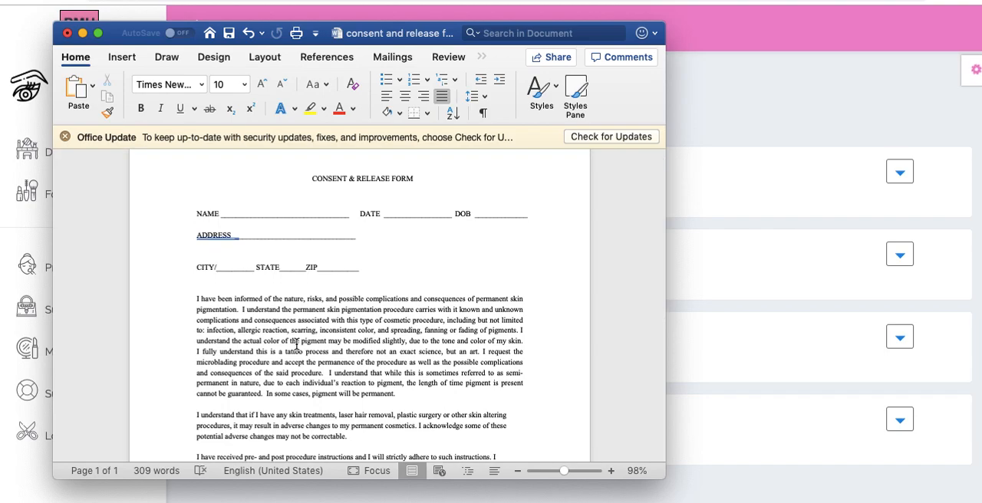
pyautogui.scroll(-3, 234, 364)
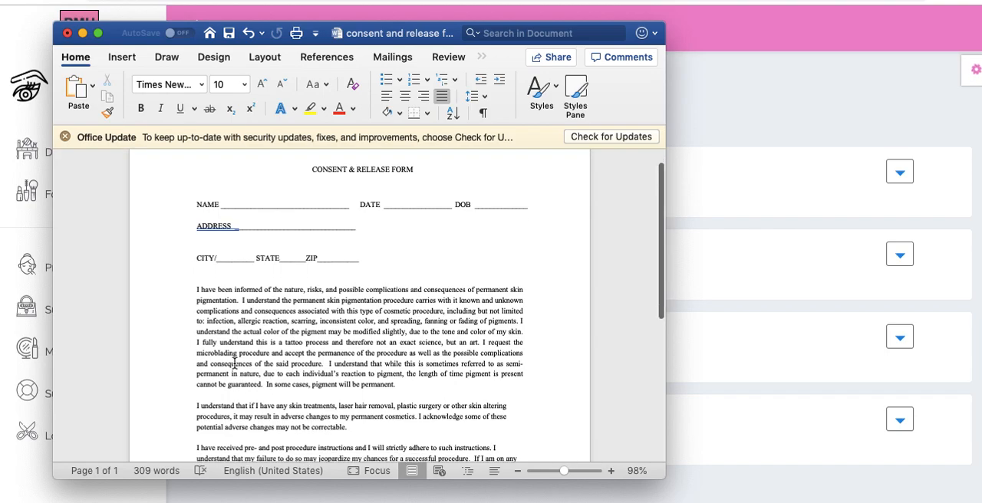
pyautogui.scroll(2, 234, 364)
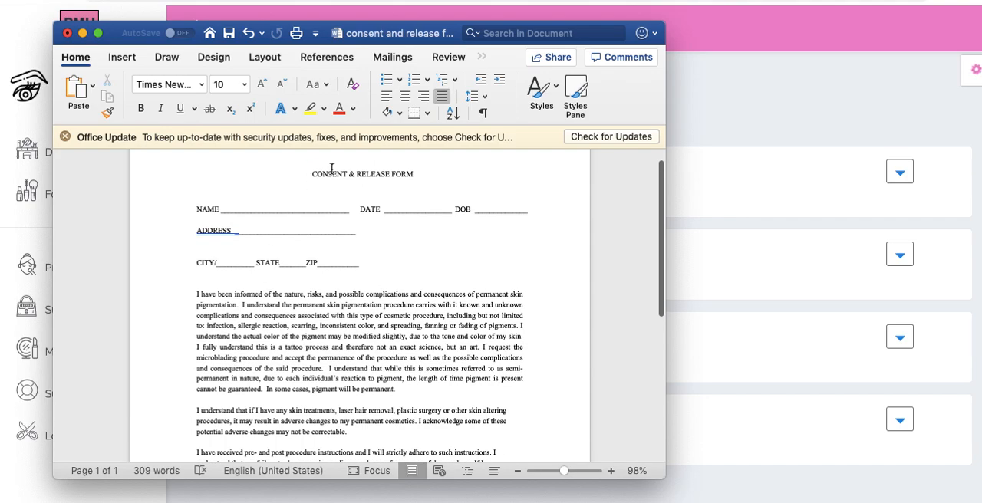
pyautogui.scroll(-10, 324, 241)
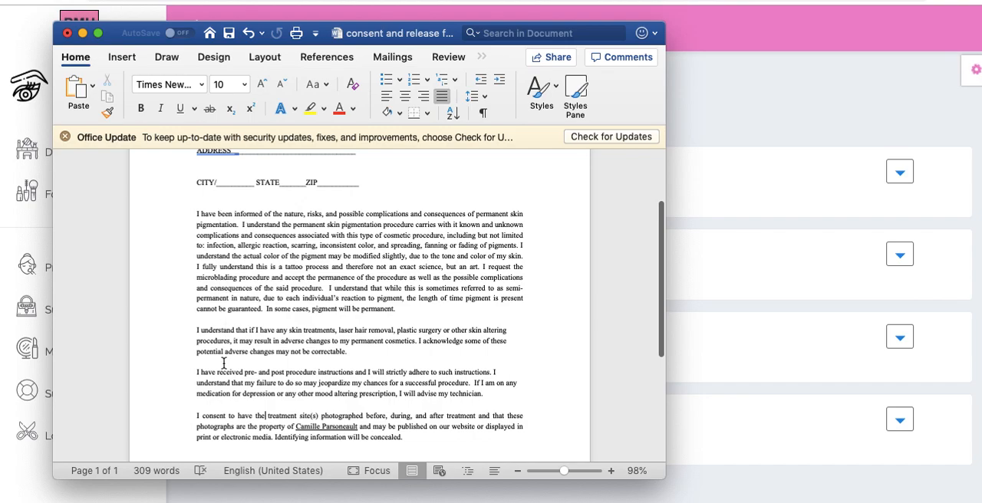
pyautogui.scroll(-5, 223, 363)
pyautogui.scroll(-4, 223, 363)
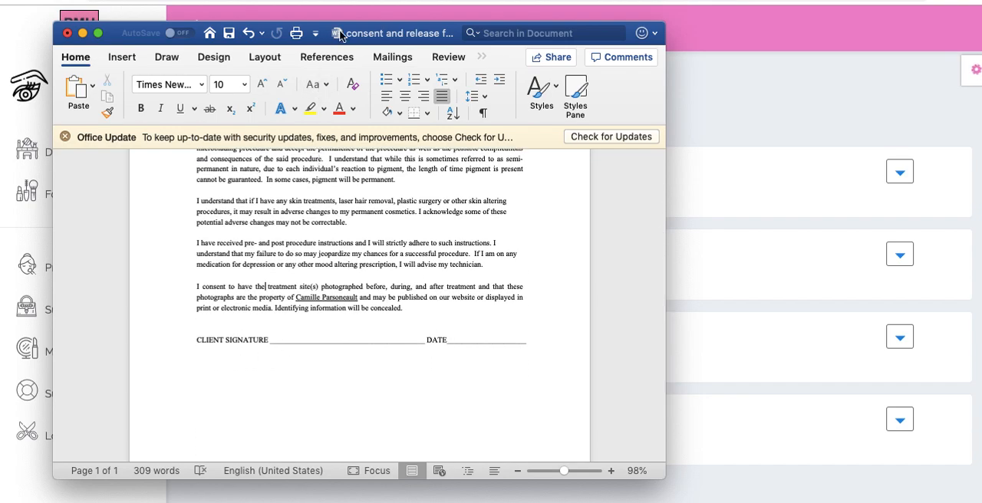
pyautogui.scroll(3, 366, 43)
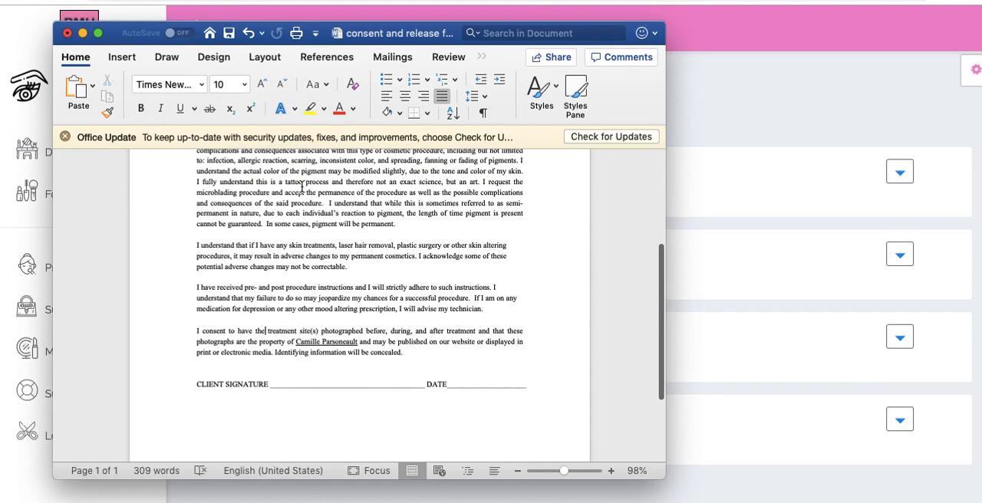
pyautogui.moveTo(382, 33); pyautogui.dragTo(310, 65)
# - Switch back to PMU Sign in the browser and start a new blank form
pyautogui.press('super+Tab')
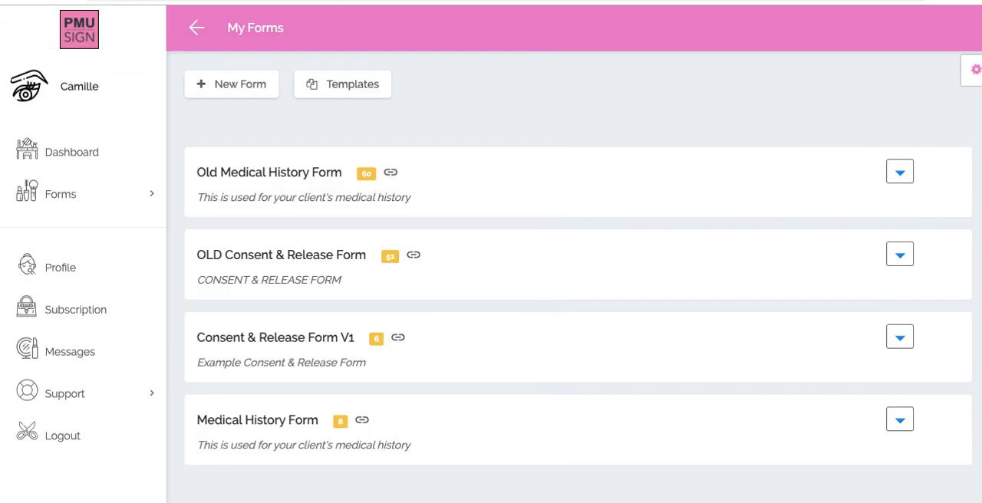
pyautogui.scroll(-1, 221, 271)
pyautogui.scroll(1, 221, 271)
pyautogui.click(230, 93)
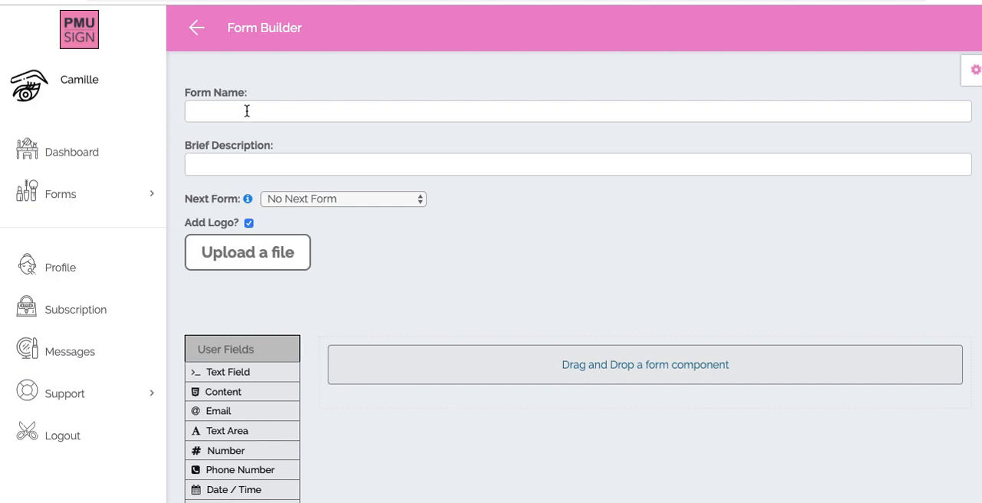
# - Name the form "Consent & Release Form" and give it the brief description "Form #2"
pyautogui.click(247, 111)
pyautogui.write('Cons')
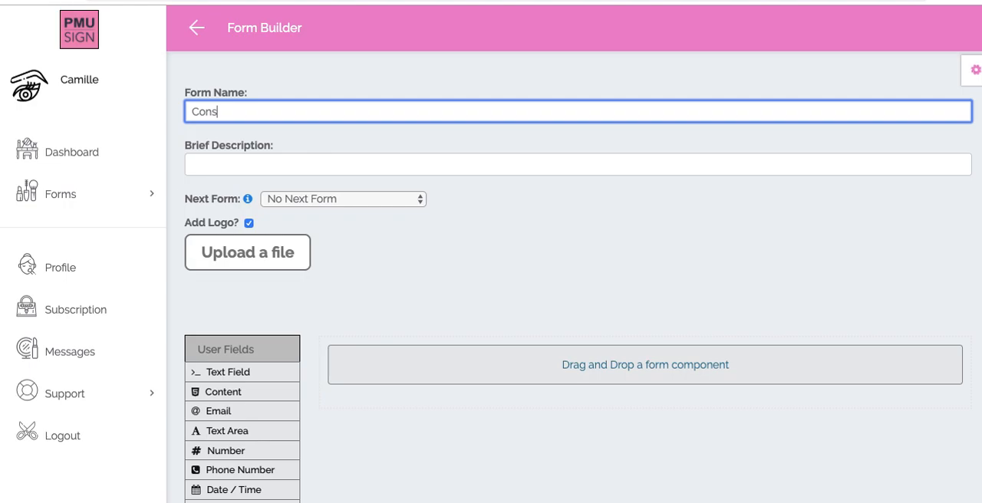
pyautogui.write('ent & Release Form')
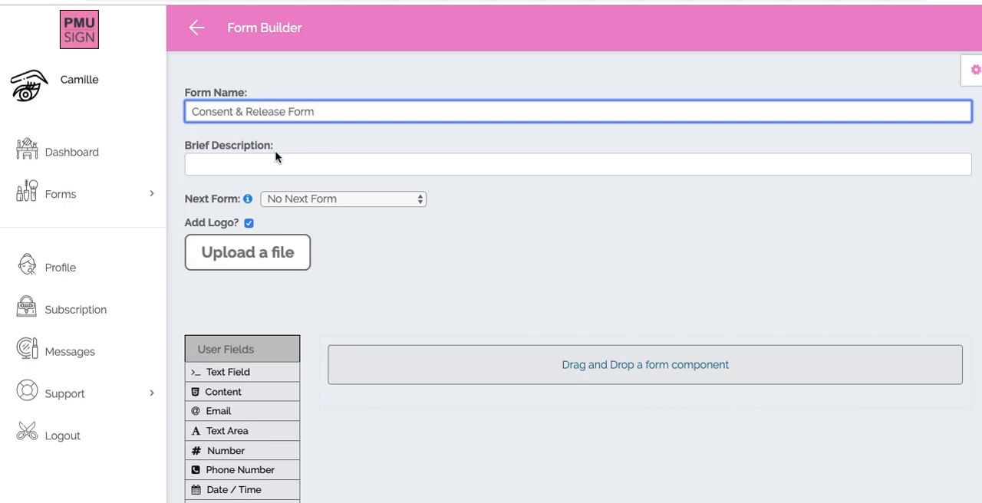
pyautogui.click(248, 156)
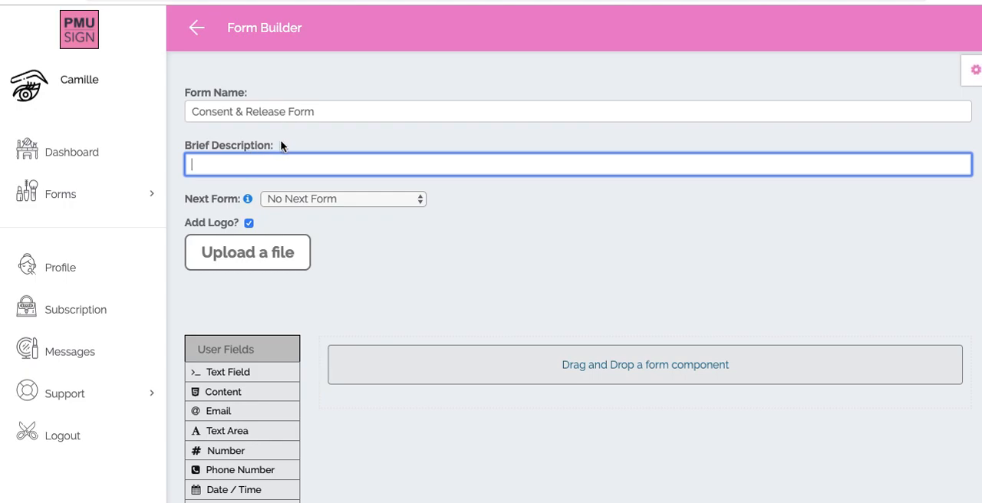
pyautogui.write('Form #2')
pyautogui.click(400, 264)
# - Check which forms can be linked as the next form, keeping No Next Form selected
pyautogui.scroll(-1, 399, 264)
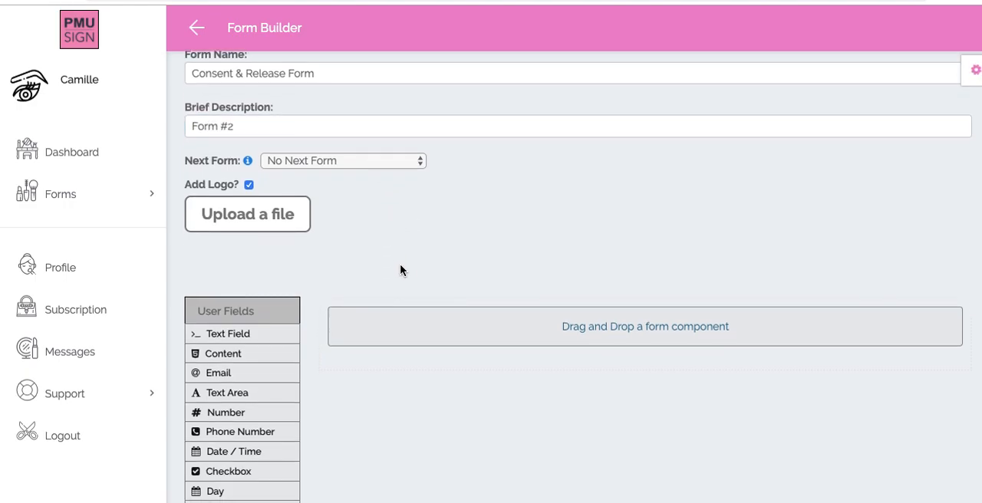
pyautogui.click(290, 163)
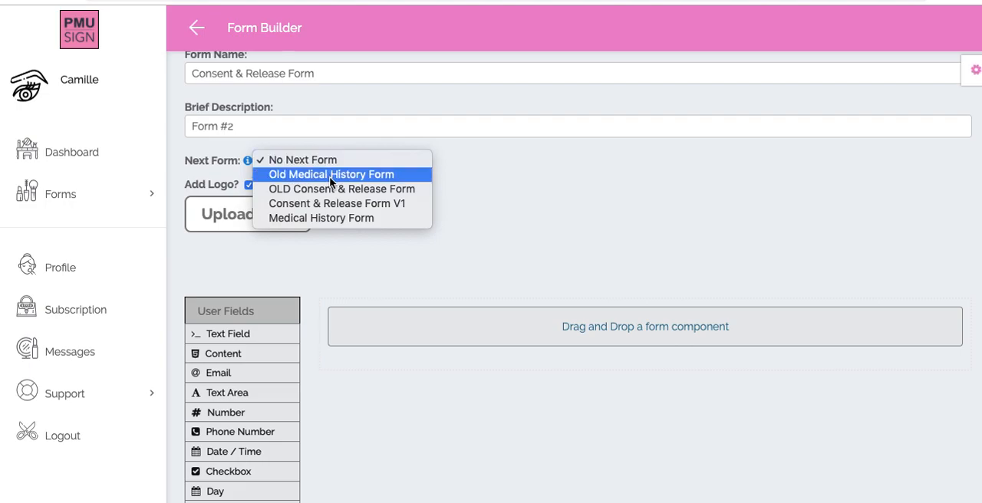
pyautogui.click(357, 147)
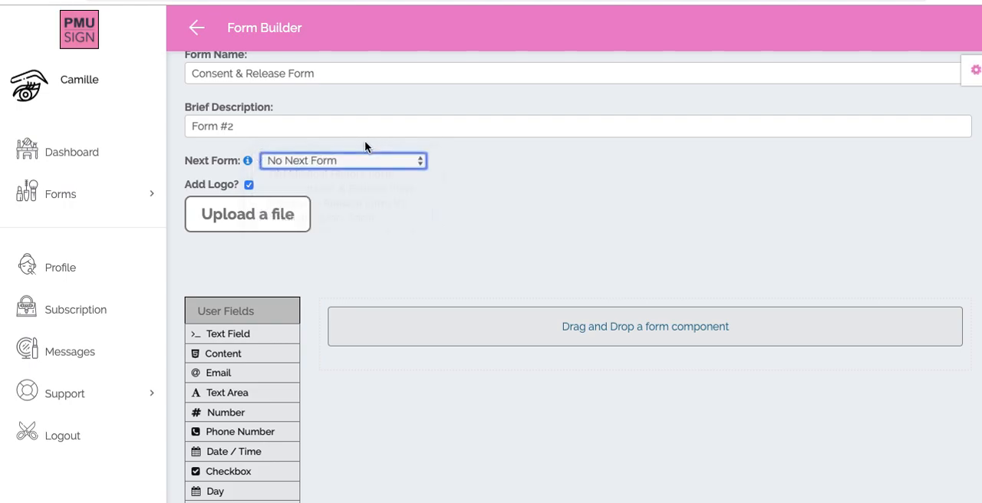
# - Upload PrecisionMicroAcademyLogo_OneLine_Black_academy.png from the recent files as the form's logo
pyautogui.scroll(-1, 373, 248)
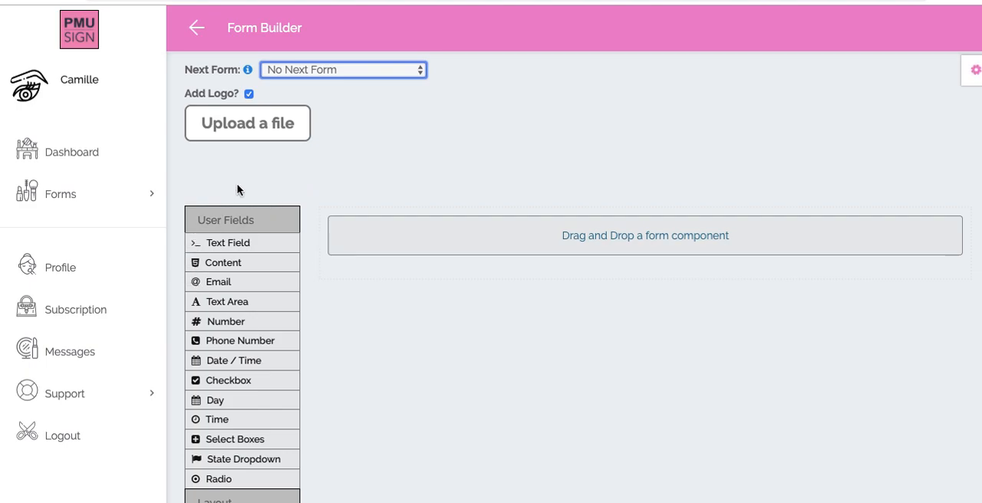
pyautogui.click(262, 127)
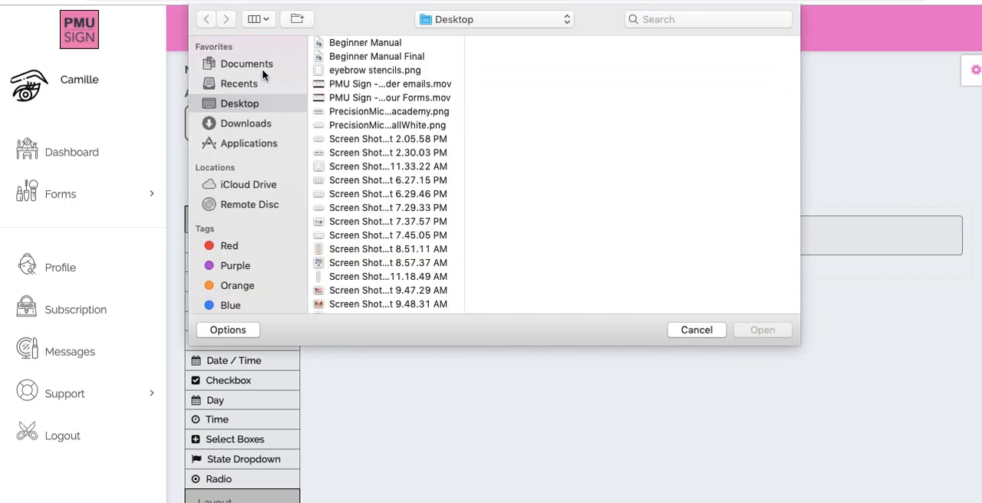
pyautogui.click(262, 89)
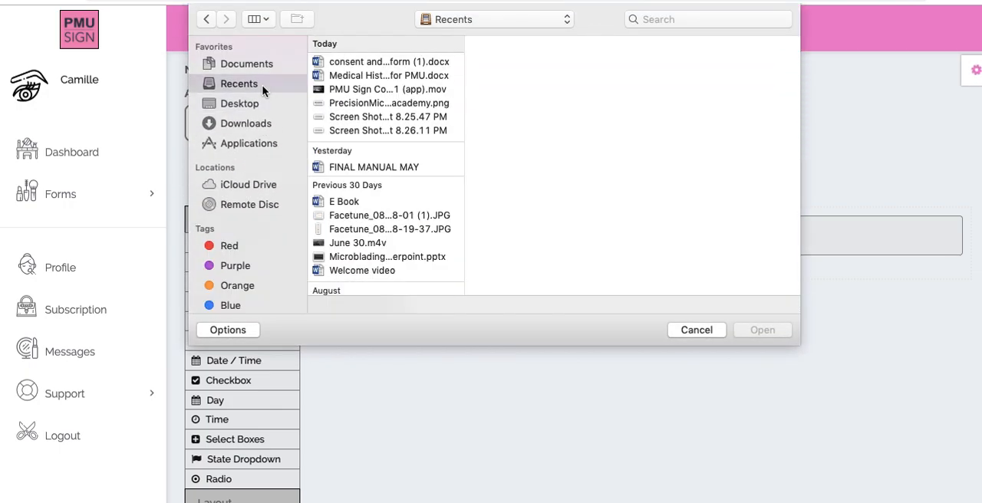
pyautogui.click(360, 102)
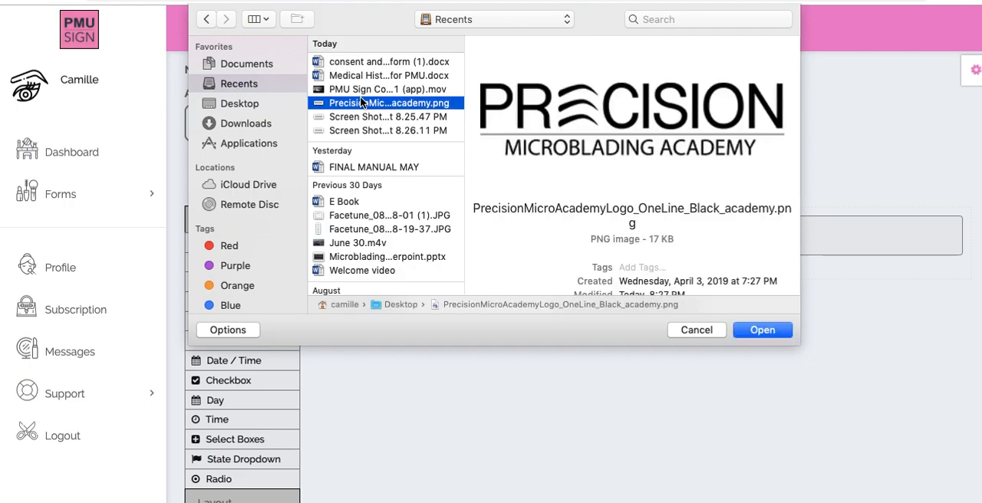
pyautogui.scroll(-2, 550, 198)
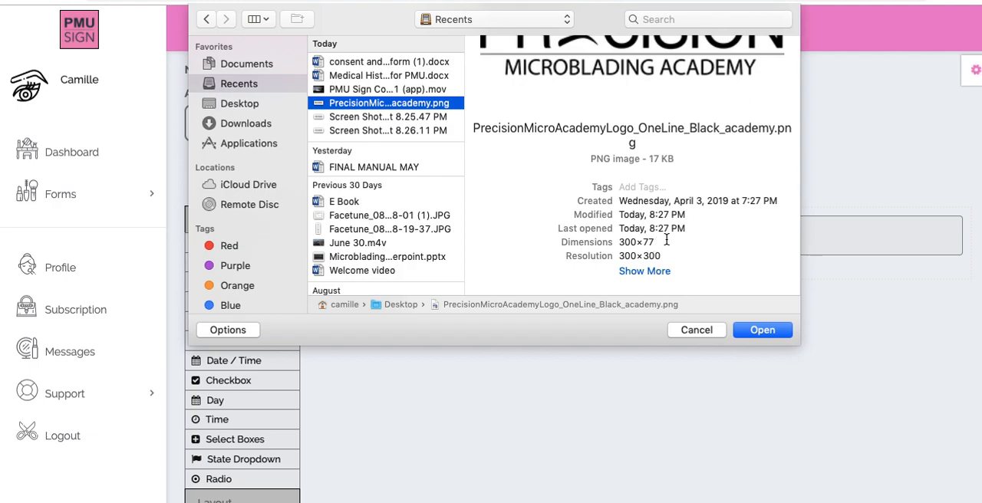
pyautogui.click(757, 331)
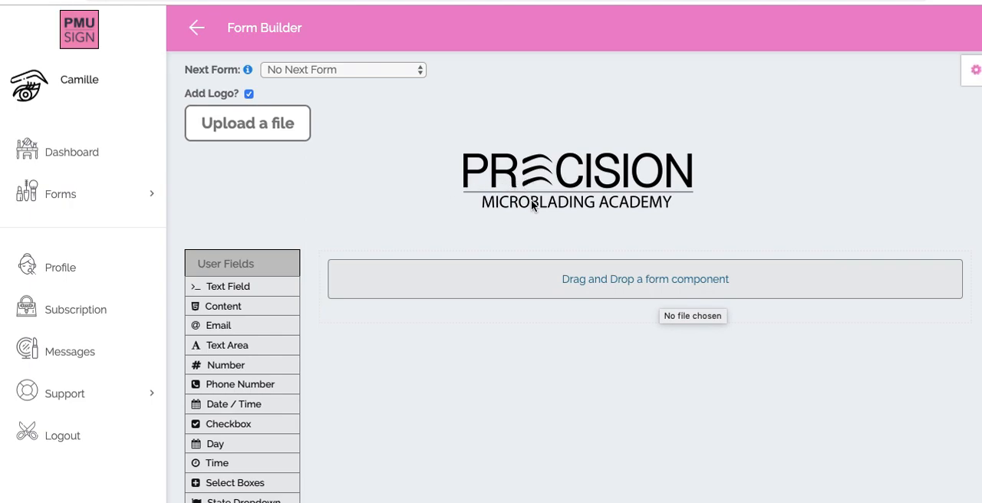
# - Switch to the consent and release form document in Word and review its title, client detail fields and consent paragraphs
pyautogui.scroll(-3, 378, 221)
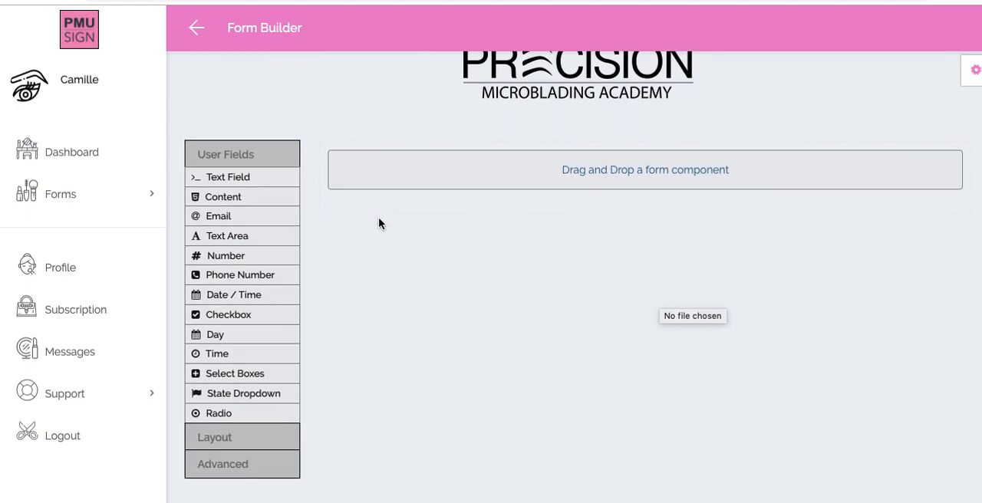
pyautogui.click(1, 198)
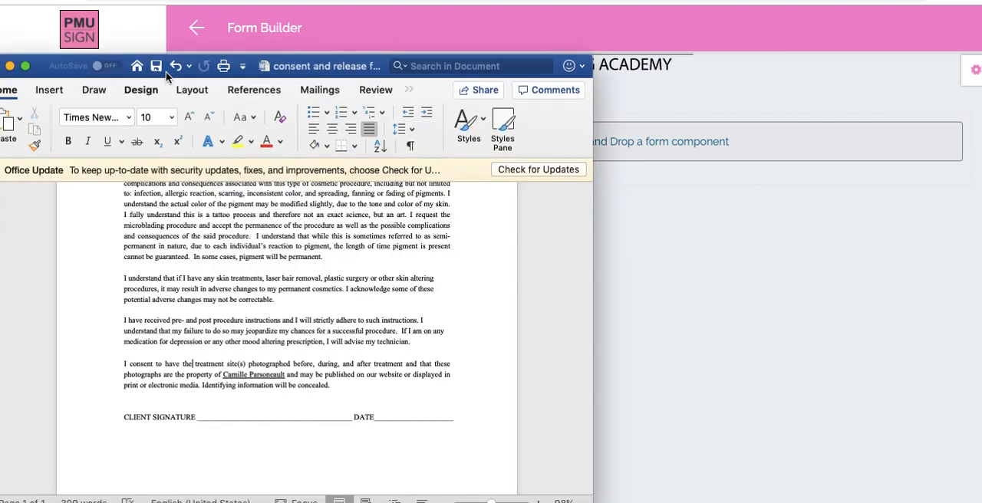
pyautogui.moveTo(272, 68); pyautogui.dragTo(367, 51)
pyautogui.scroll(5, 306, 374)
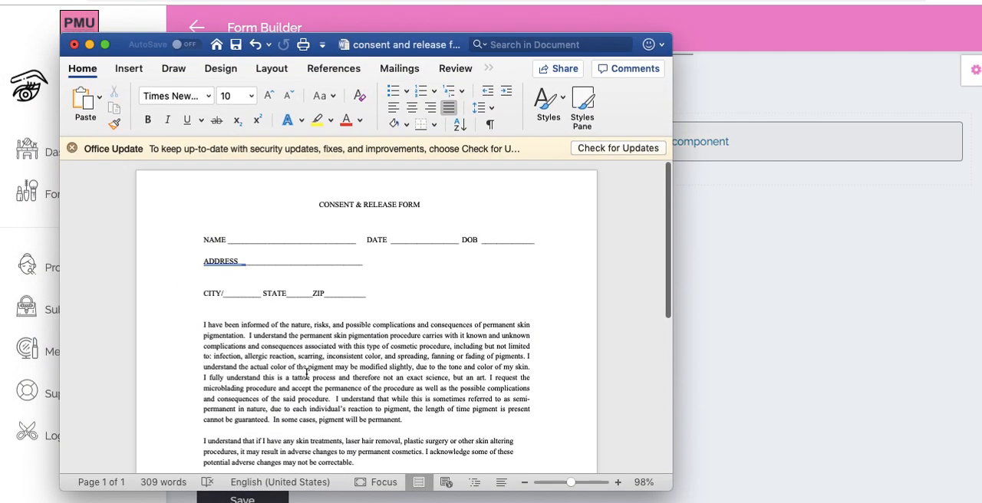
pyautogui.scroll(-1, 306, 374)
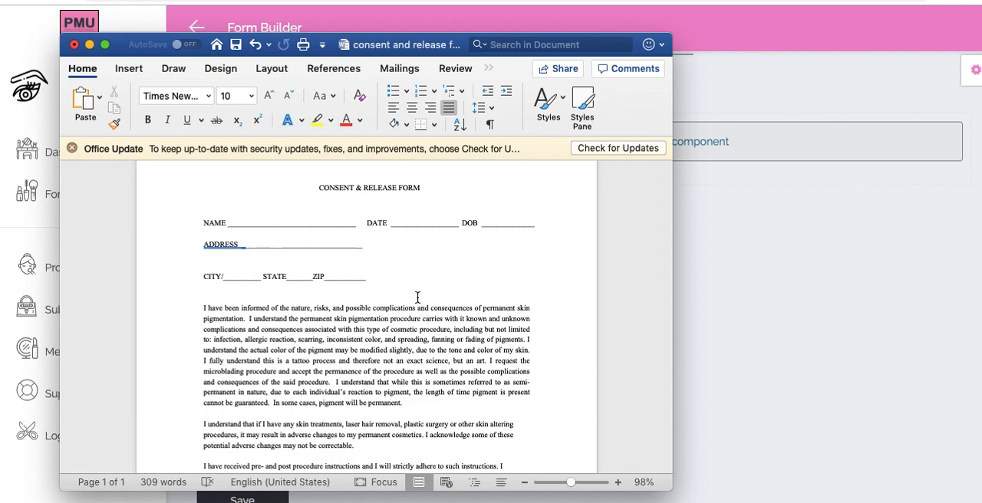
pyautogui.scroll(-1, 417, 296)
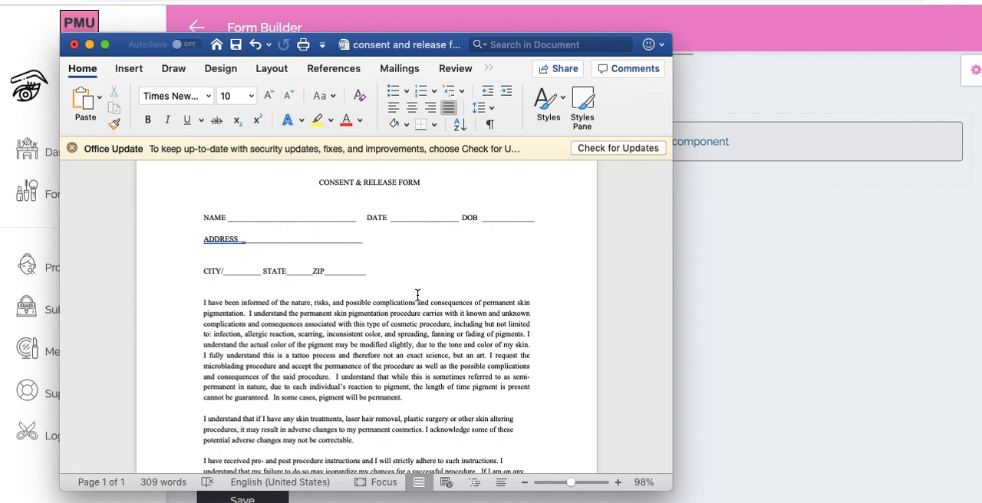
pyautogui.keyDown('super'); pyautogui.click(418, 45); pyautogui.keyUp('super')
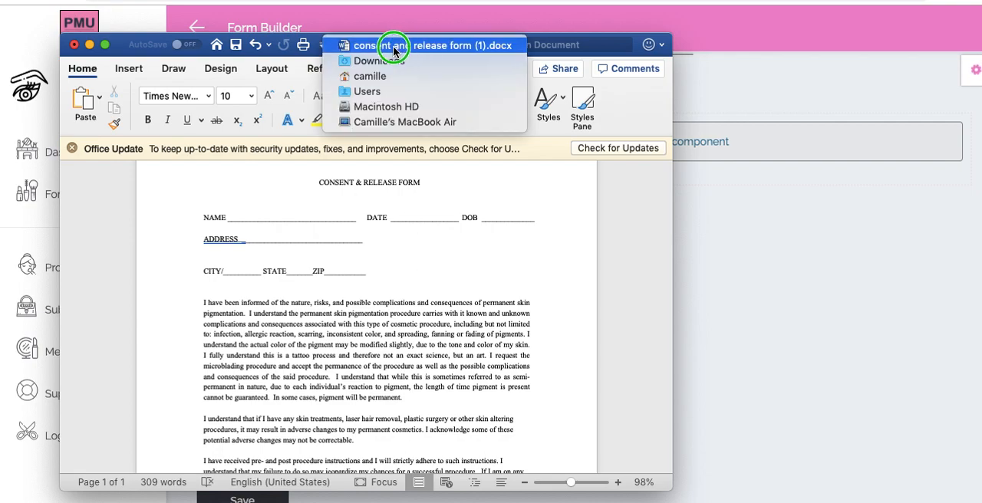
pyautogui.click(379, 61)
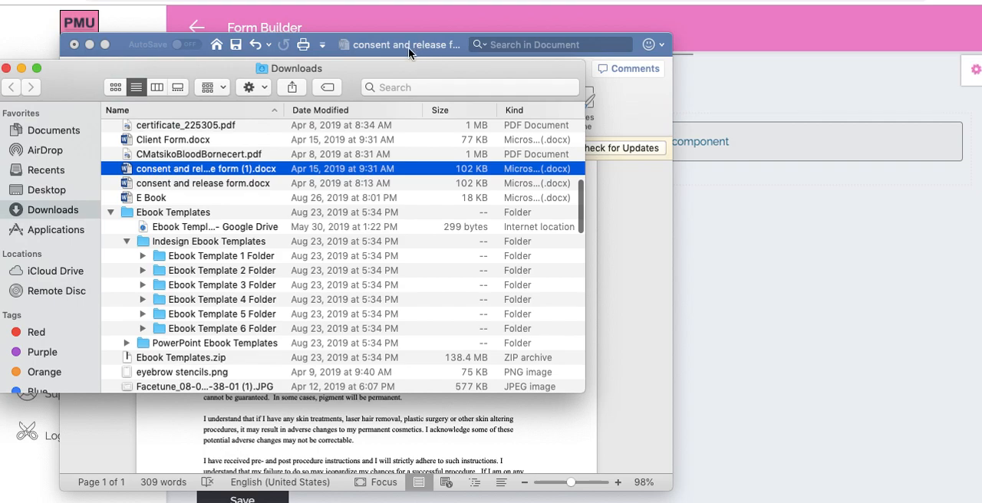
pyautogui.click(6, 68)
# - Return to PMU Sign's Form Builder in the browser and place a Table layout component in the empty form
pyautogui.moveTo(388, 45); pyautogui.dragTo(342, 43)
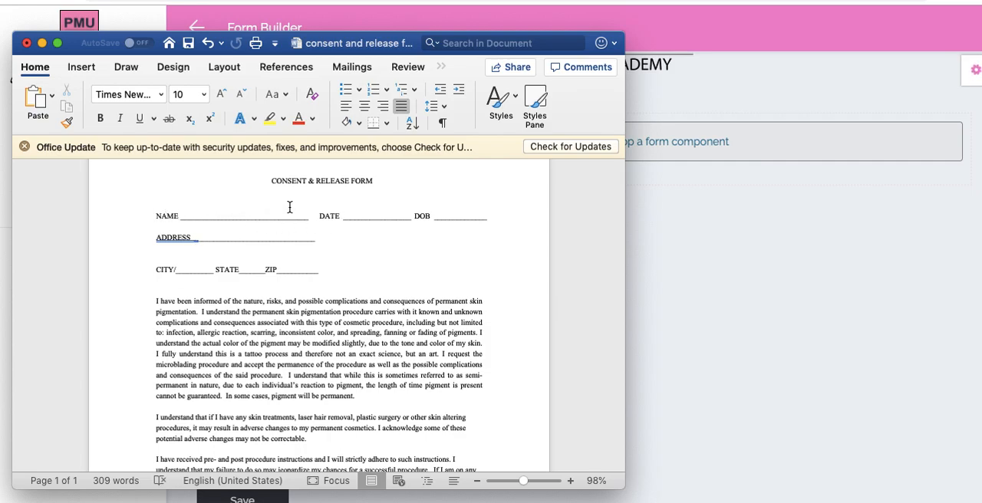
pyautogui.click(663, 235)
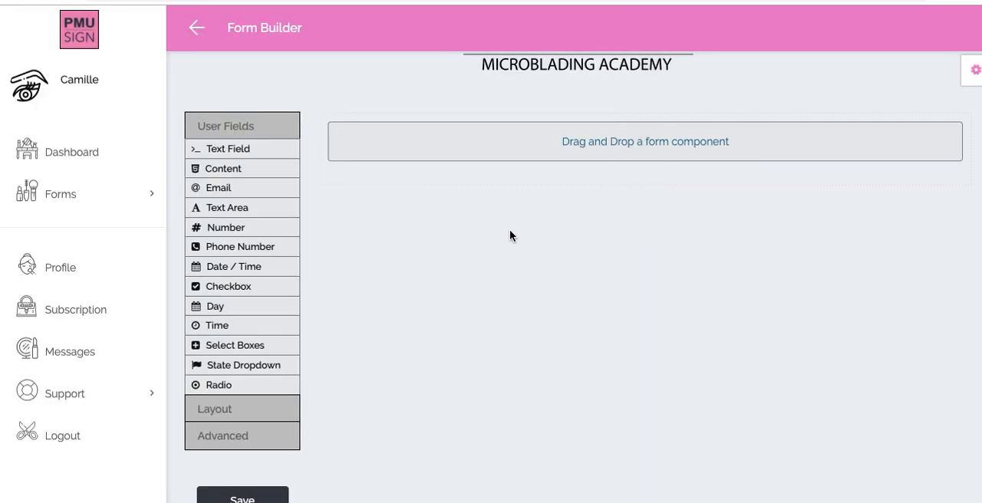
pyautogui.scroll(-1, 265, 393)
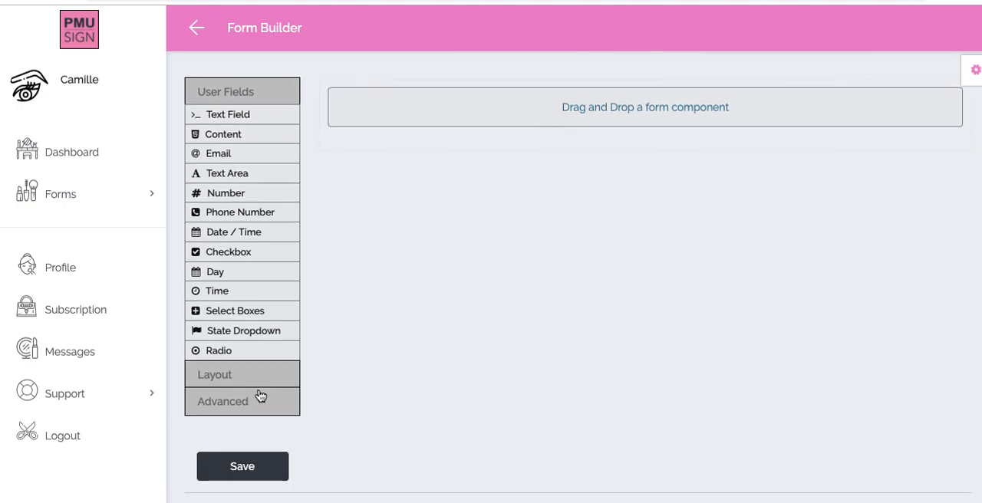
pyautogui.click(252, 375)
pyautogui.scroll(-1, 247, 377)
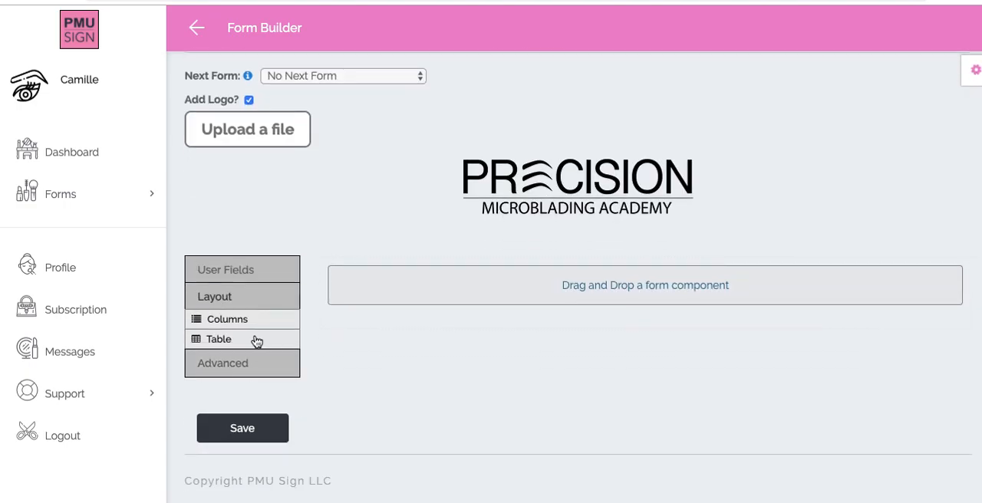
pyautogui.moveTo(244, 343); pyautogui.dragTo(453, 296)
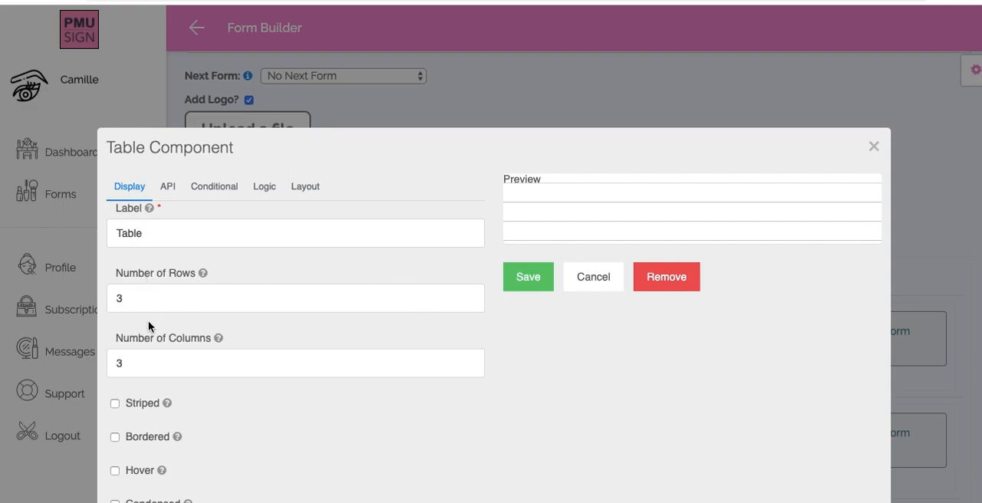
# - Set the table to 1 row, keep its 3 columns, save it, and bring up the User Fields components
pyautogui.moveTo(122, 298); pyautogui.dragTo(102, 297)
pyautogui.write('1')
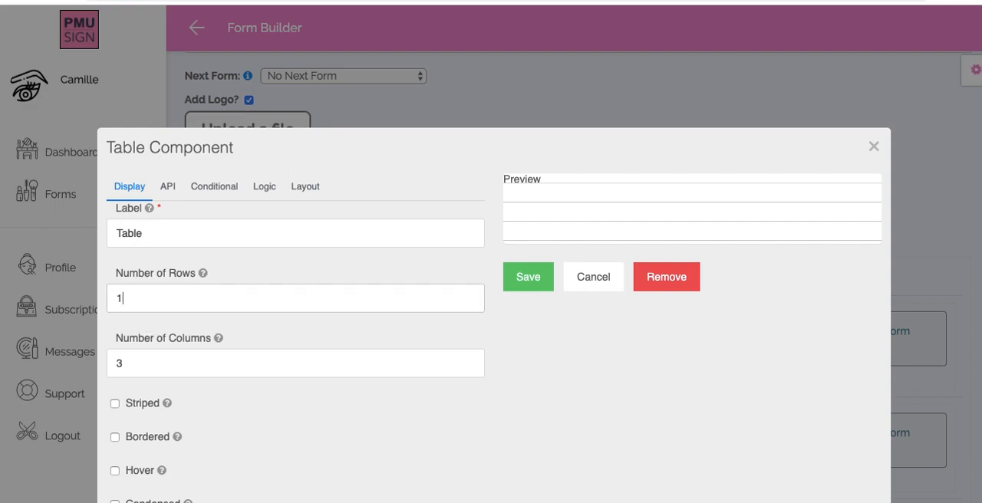
pyautogui.click(125, 361)
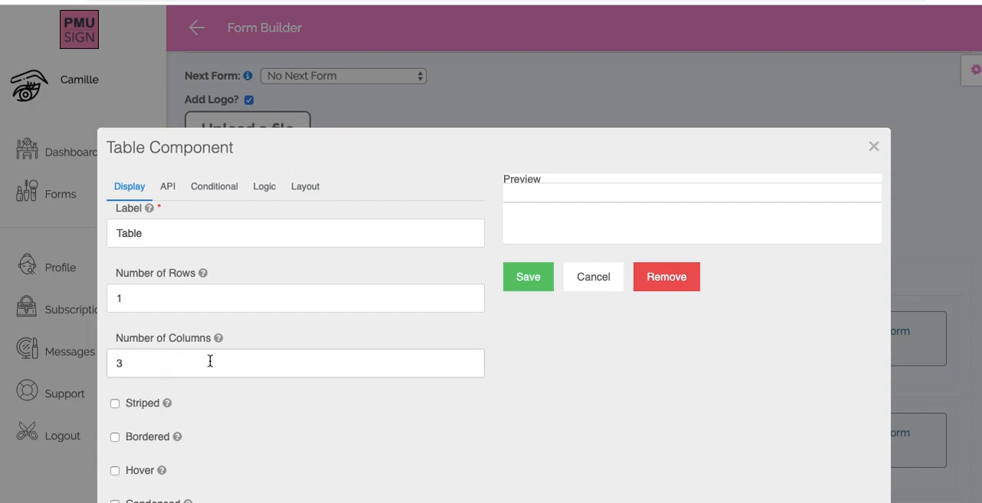
pyautogui.click(535, 278)
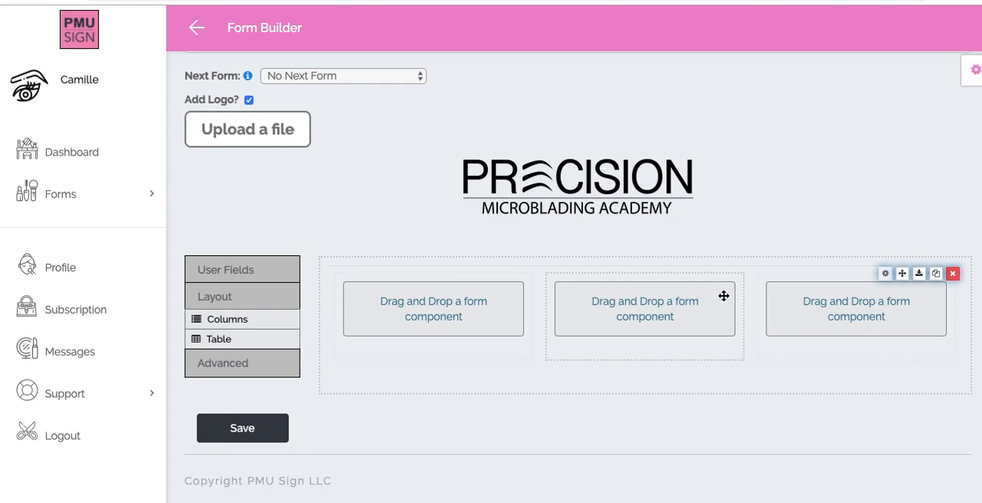
pyautogui.click(218, 279)
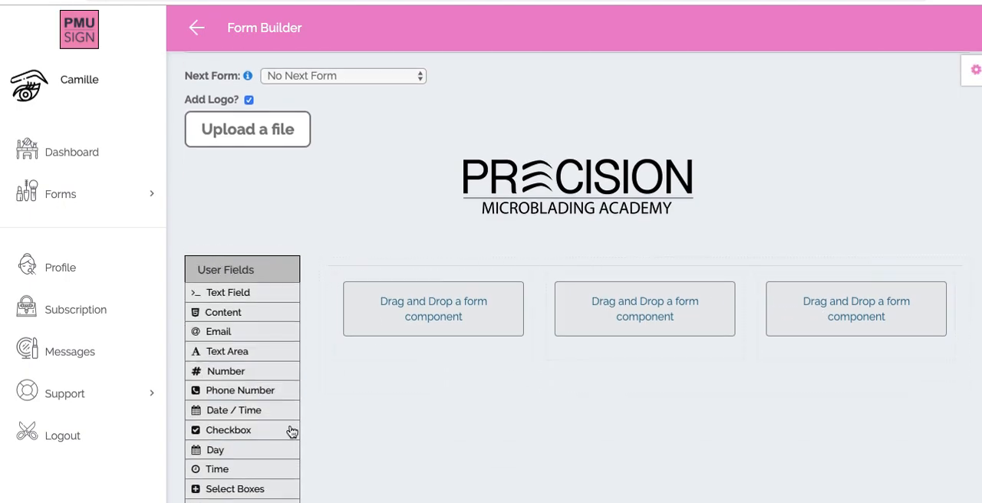
pyautogui.scroll(-3, 320, 433)
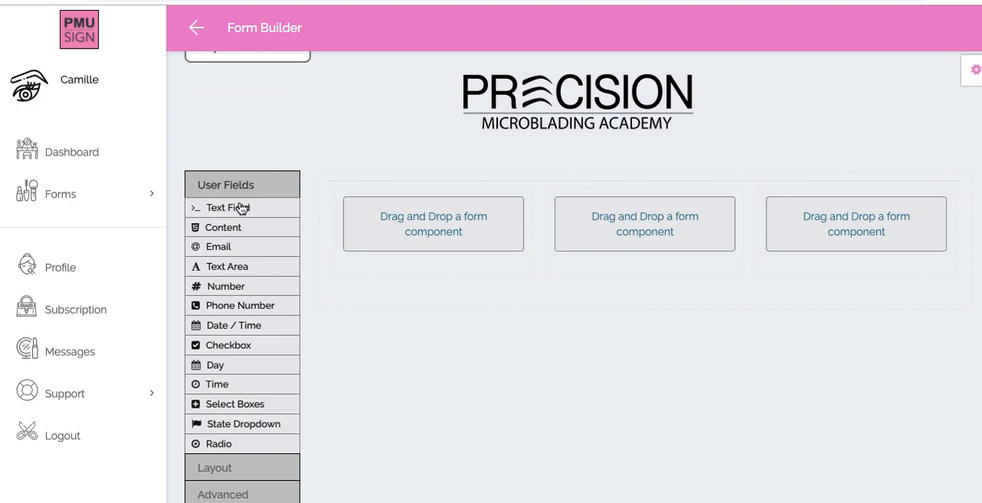
pyautogui.click(221, 229)
pyautogui.moveTo(223, 266); pyautogui.dragTo(533, 181)
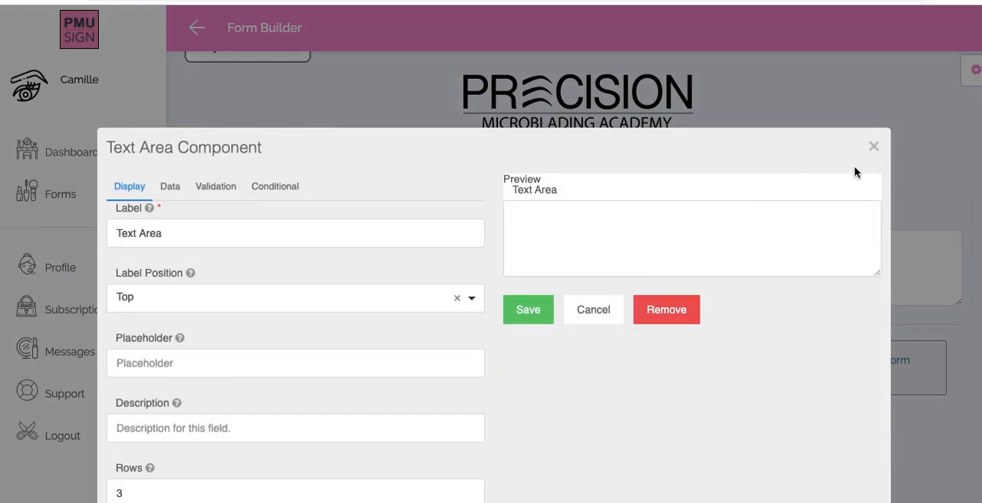
pyautogui.click(873, 146)
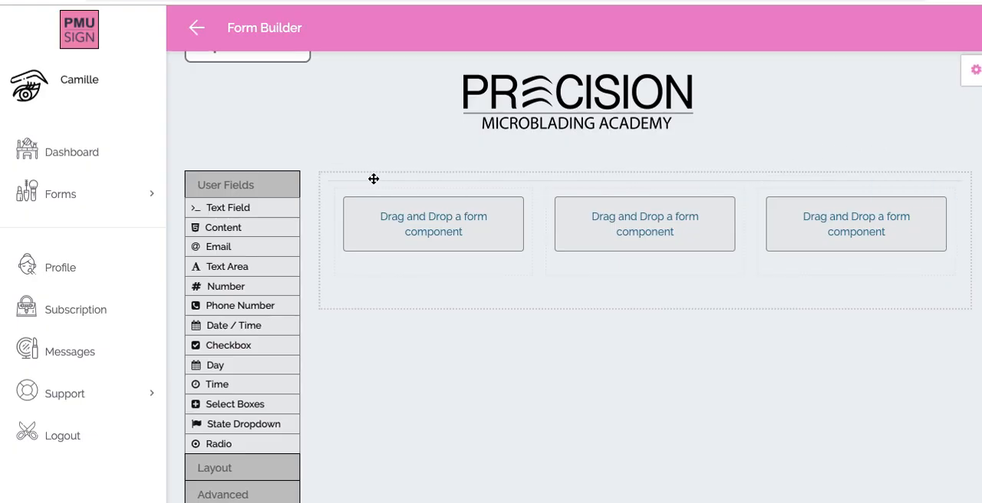
# - Add a Content component above the table and enter the text "CONSENT & RELEASE FORM" in it
pyautogui.moveTo(223, 227); pyautogui.dragTo(461, 177)
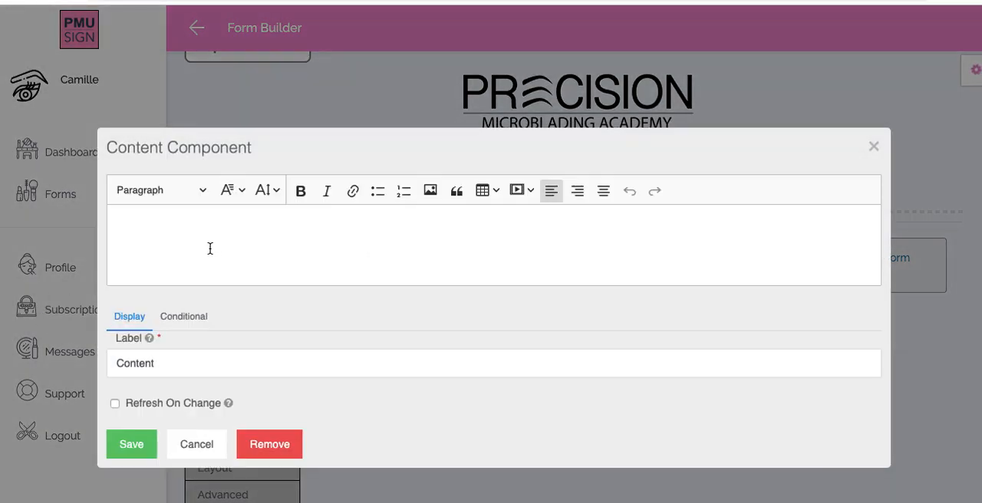
pyautogui.click(158, 224)
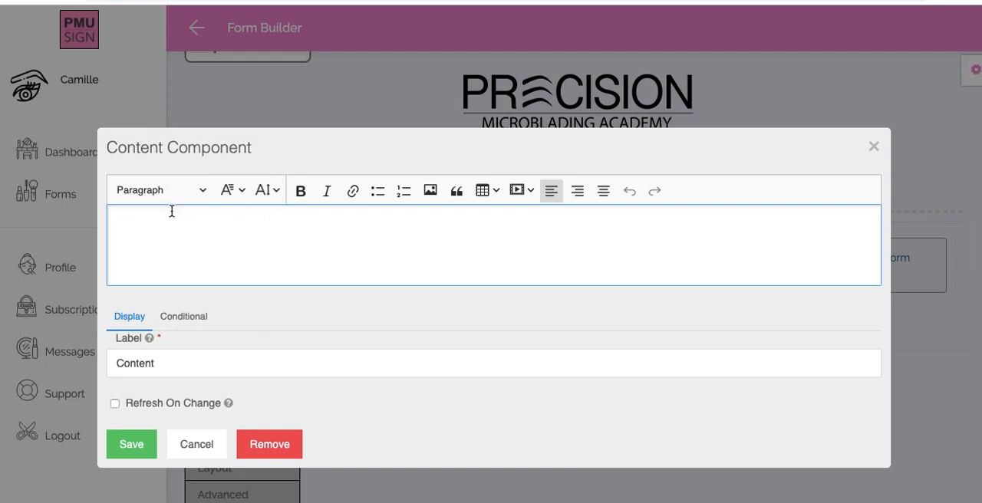
pyautogui.write('CONSENT & RE')
pyautogui.press('BackSpace')
pyautogui.write('RELEASE FORM')
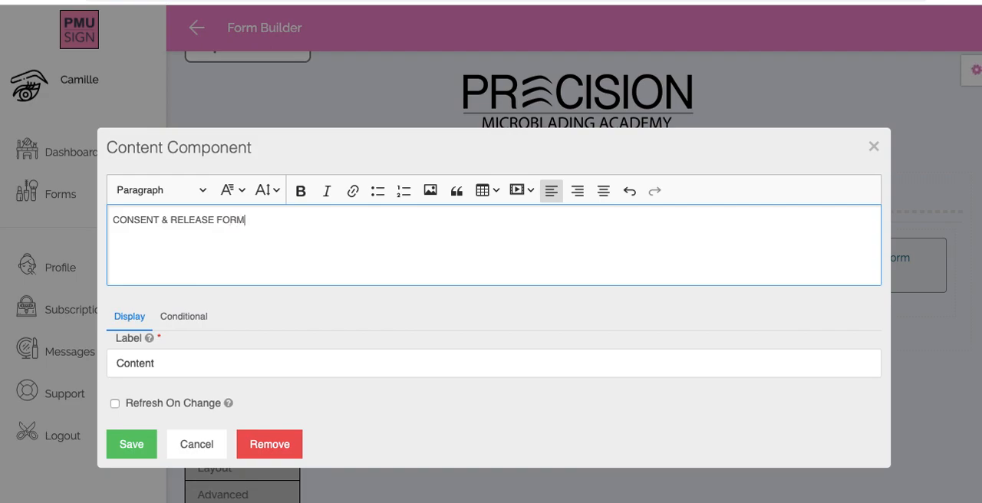
# - Format the "CONSENT & RELEASE FORM" heading as centred, bold and Big, and save the Content component
pyautogui.click(604, 191)
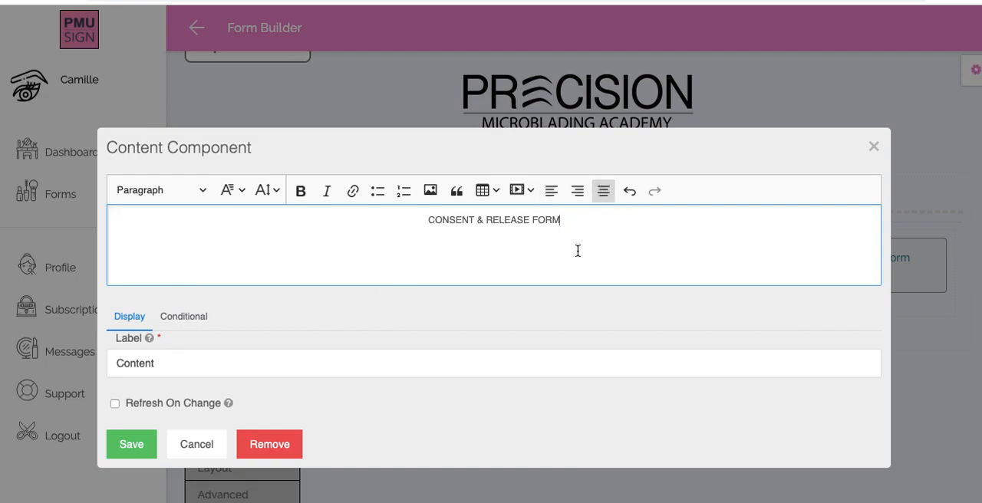
pyautogui.tripleClick(447, 227)
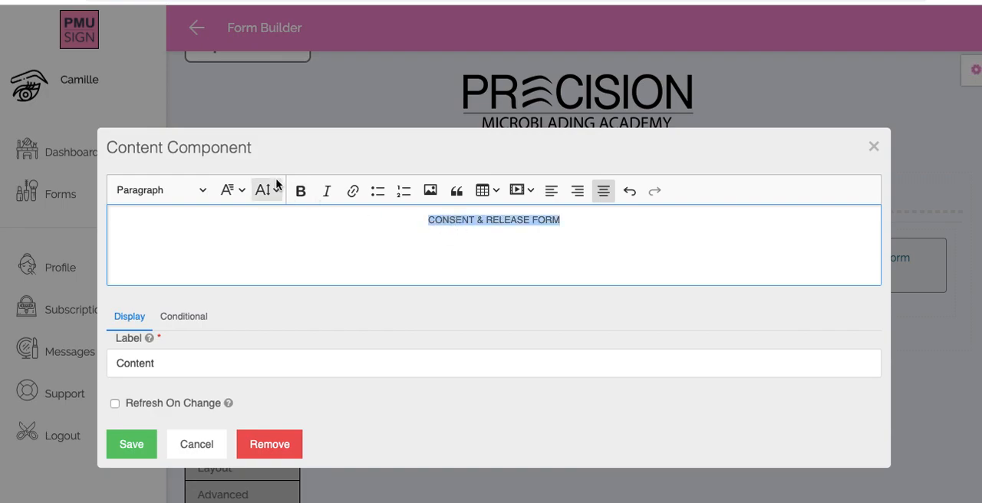
pyautogui.click(299, 193)
pyautogui.click(266, 192)
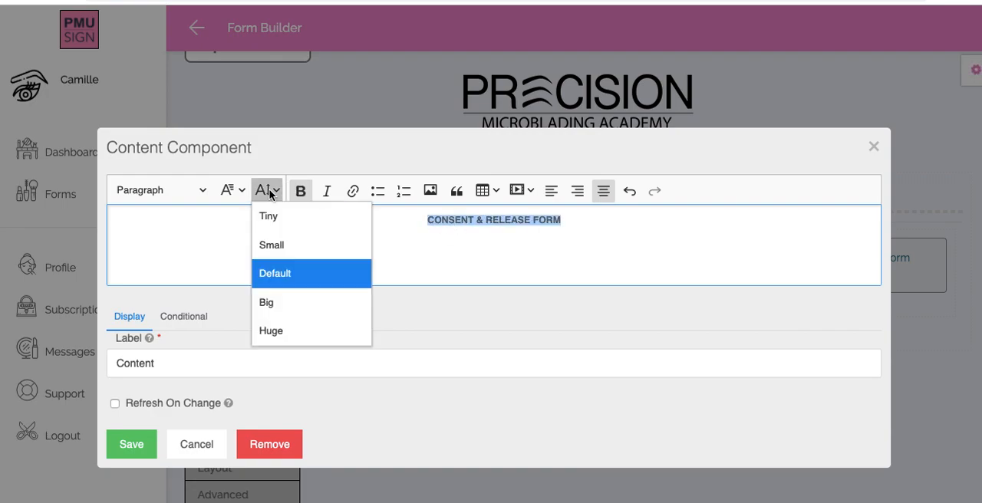
pyautogui.click(282, 303)
pyautogui.click(327, 238)
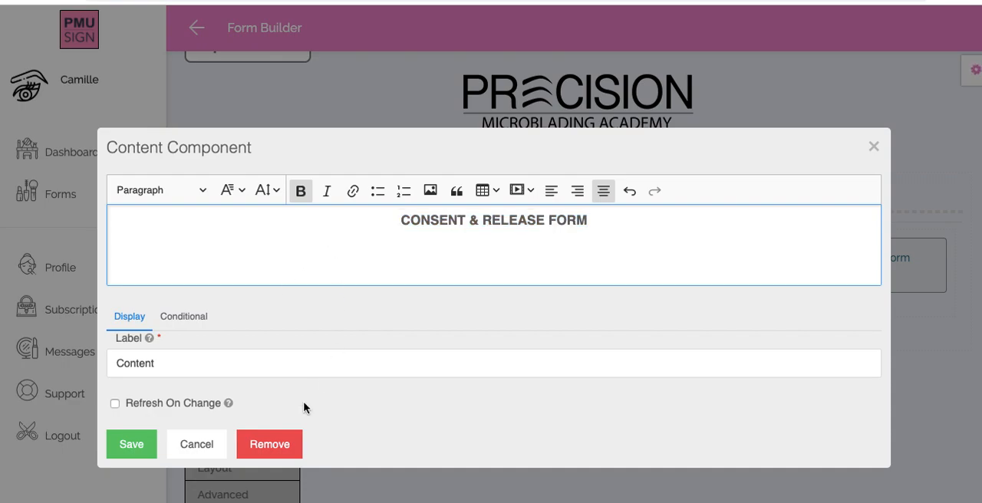
pyautogui.click(139, 456)
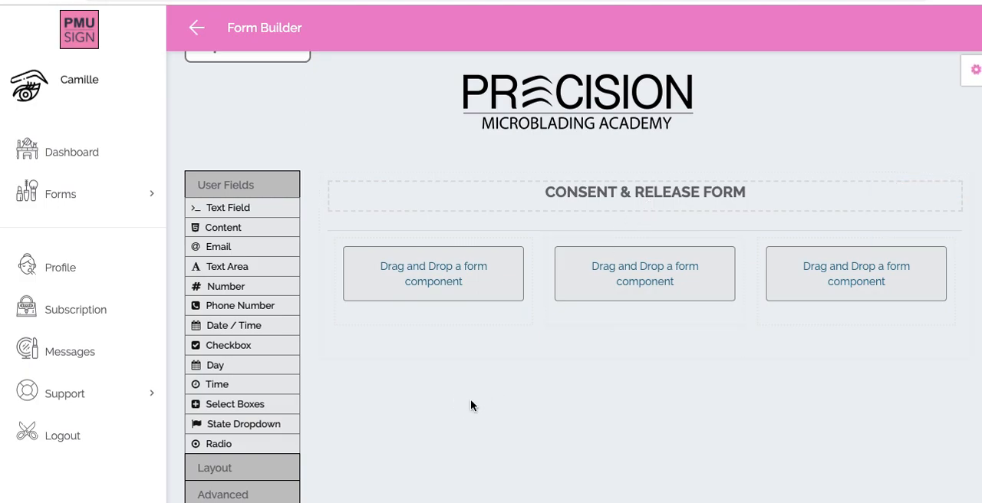
# - Check the client fields in the Word document, return to PMU Sign, and add a Text Field labelled "NAME" to the table's first cell
pyautogui.scroll(-1, 470, 398)
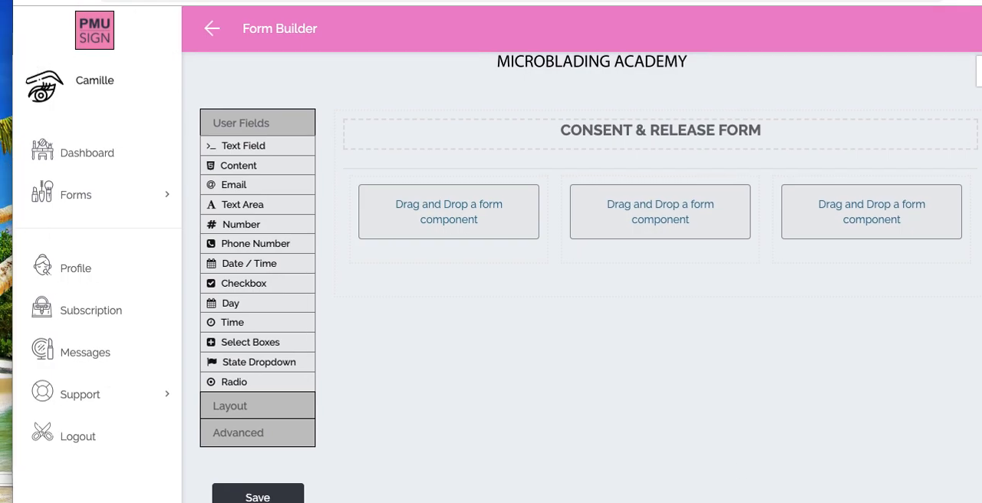
pyautogui.press('super+Tab')
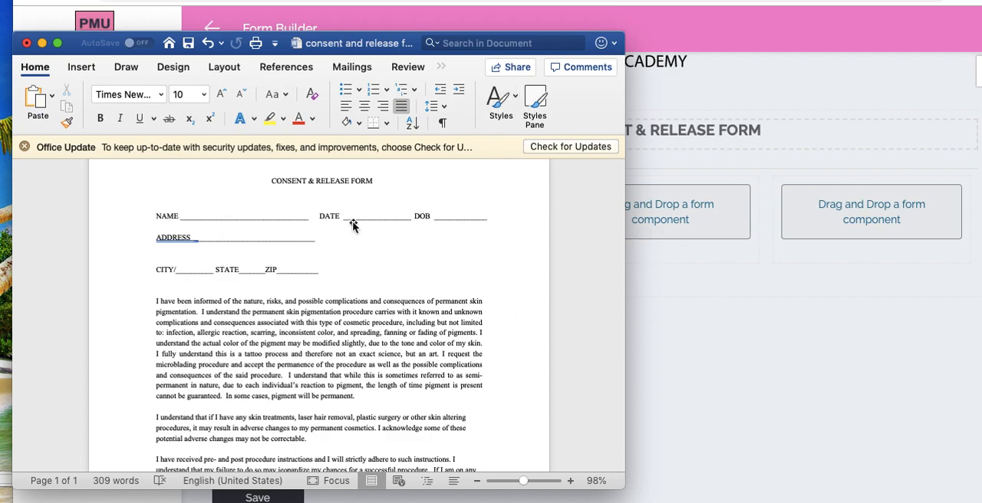
pyautogui.click(733, 363)
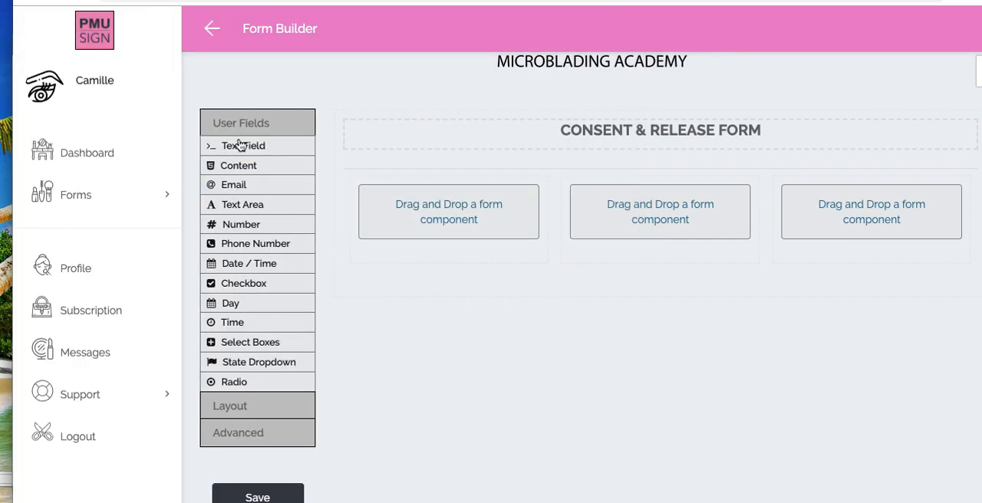
pyautogui.moveTo(244, 146); pyautogui.dragTo(411, 239)
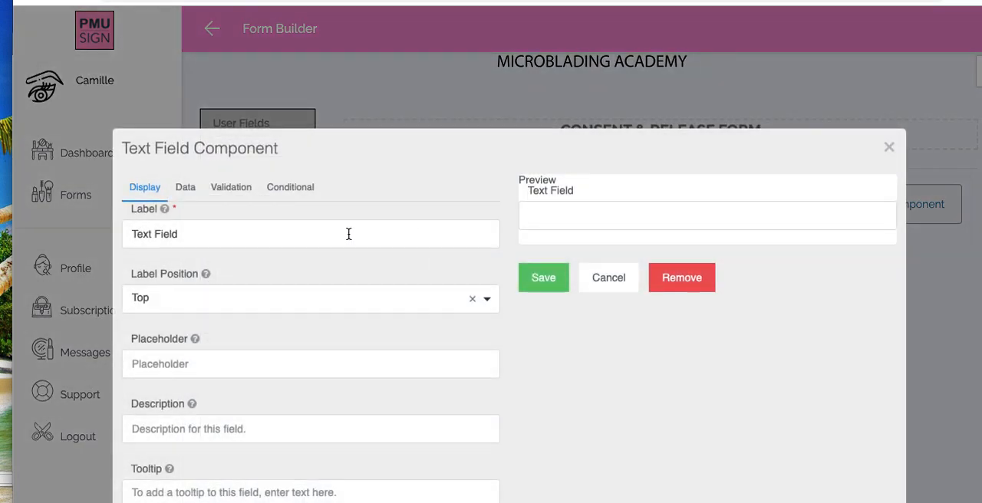
pyautogui.tripleClick(349, 234)
pyautogui.write('N')
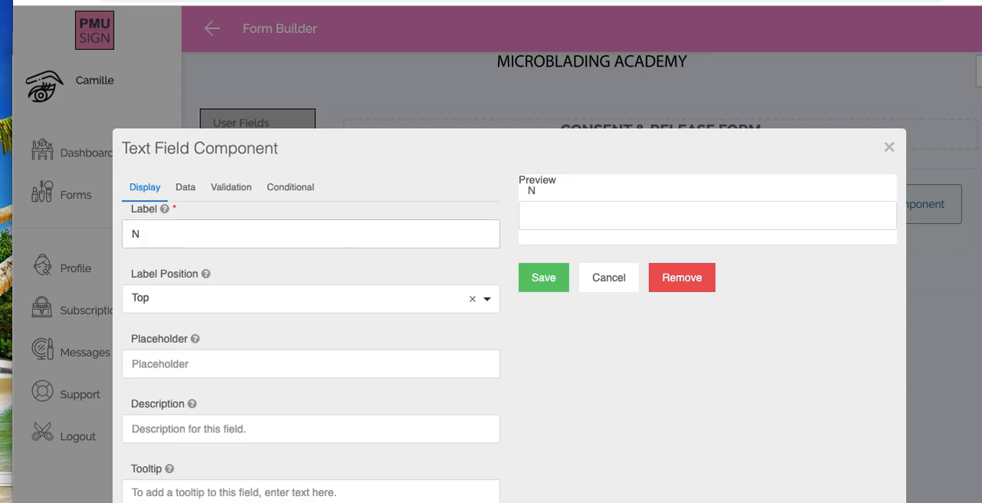
pyautogui.write('AME')
pyautogui.click(547, 212)
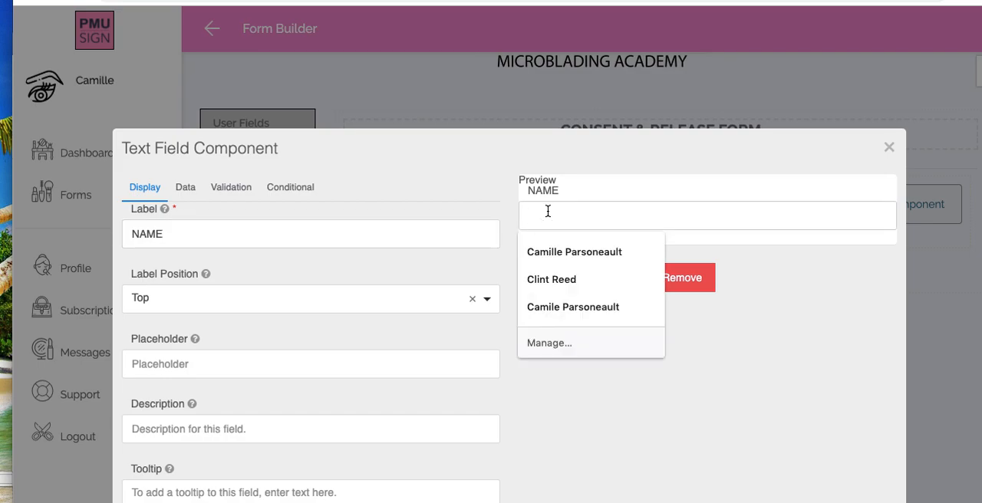
pyautogui.click(474, 189)
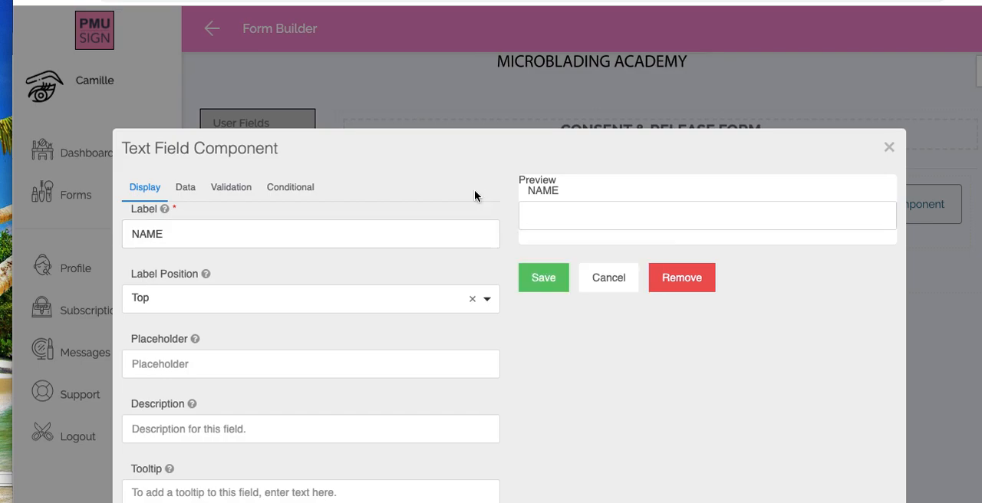
pyautogui.click(539, 278)
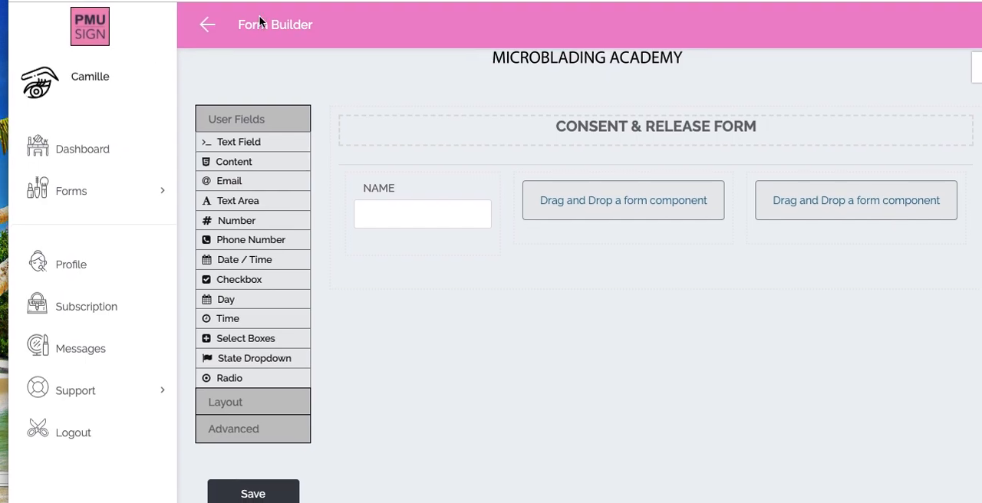
# - Check the Word document for the next client field, return to PMU Sign, and add a Date / Time component to the table's second cell
pyautogui.press('super+Tab')
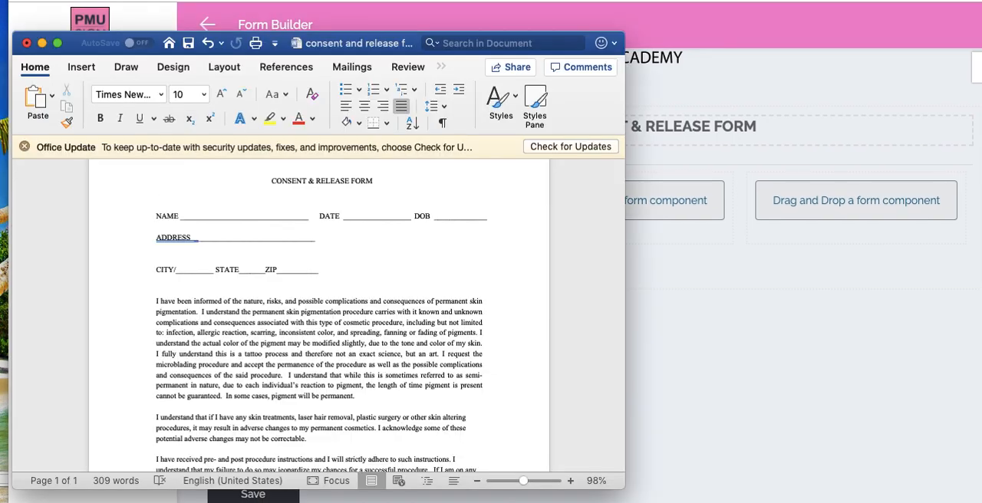
pyautogui.click(667, 350)
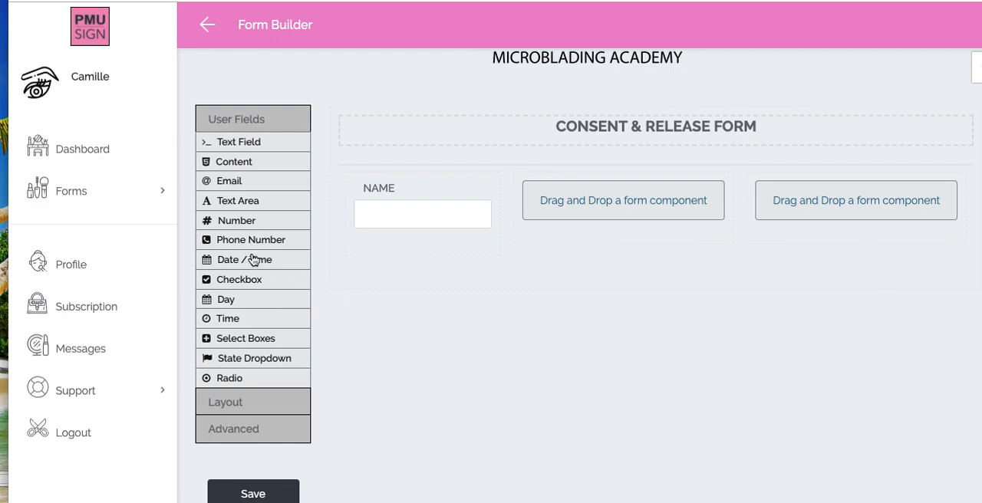
pyautogui.moveTo(248, 262); pyautogui.dragTo(584, 209)
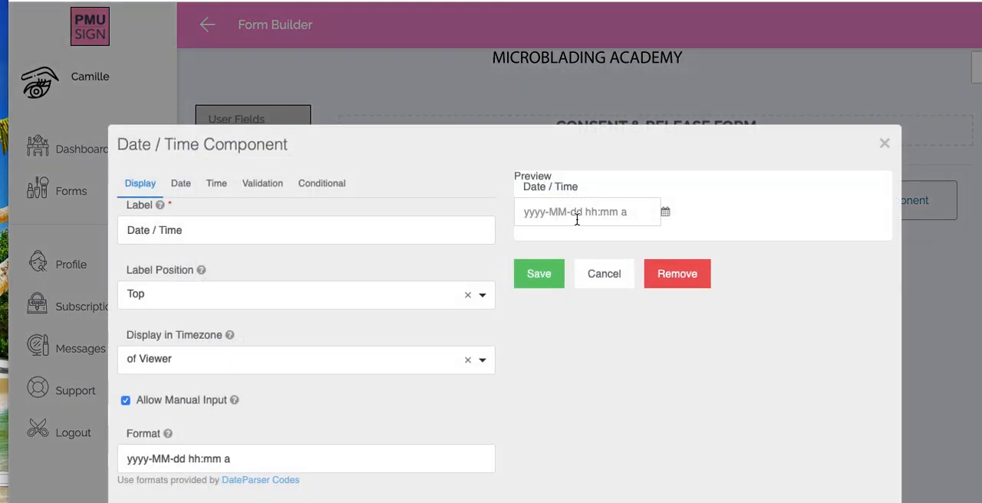
pyautogui.click(539, 275)
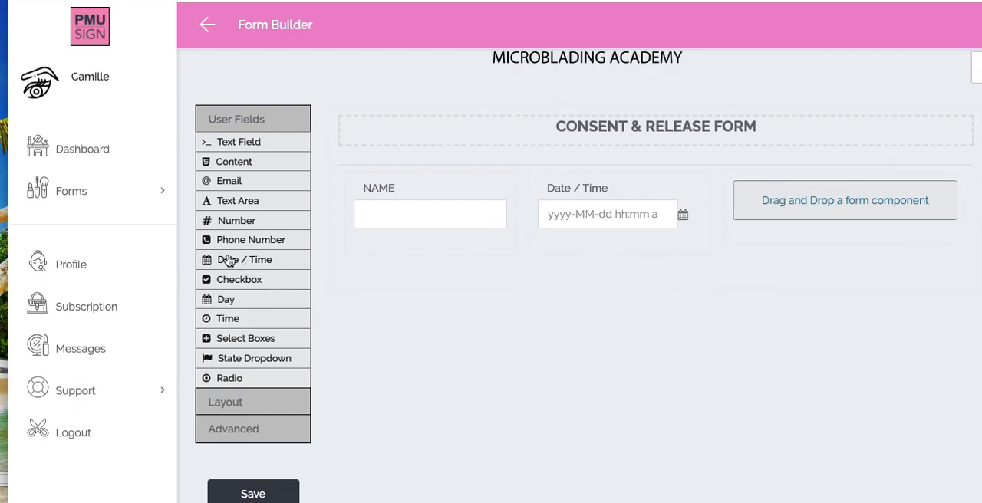
# - Add a Date / Time component labelled "DOB" to the table's third cell and save it
pyautogui.moveTo(237, 259); pyautogui.dragTo(795, 217)
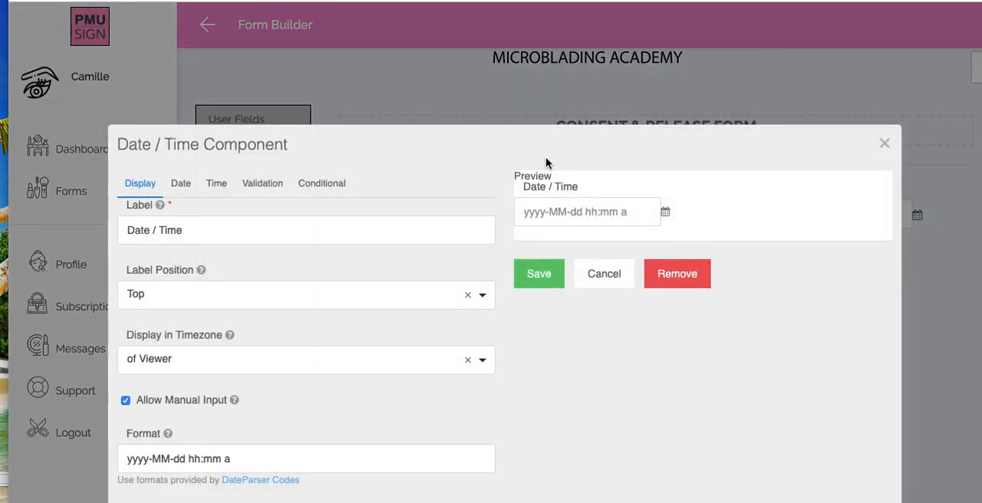
pyautogui.tripleClick(198, 230)
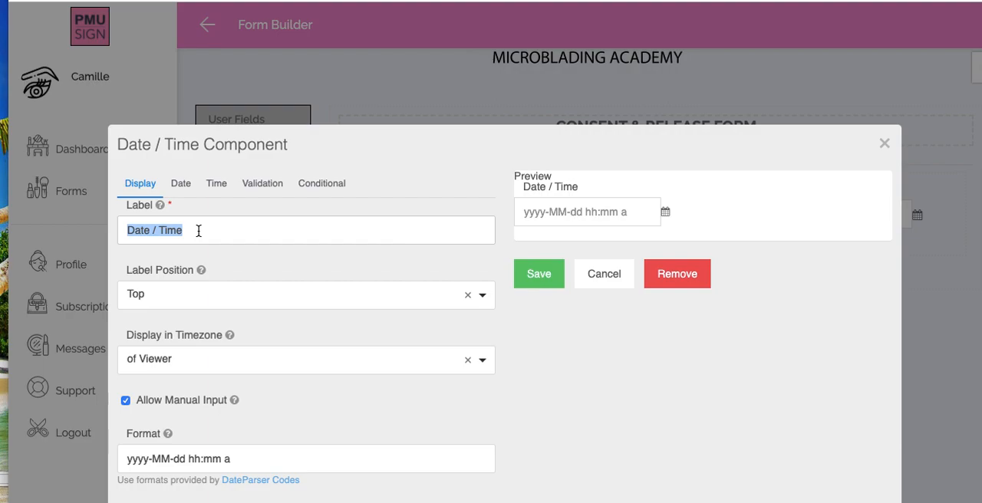
pyautogui.write('DOB')
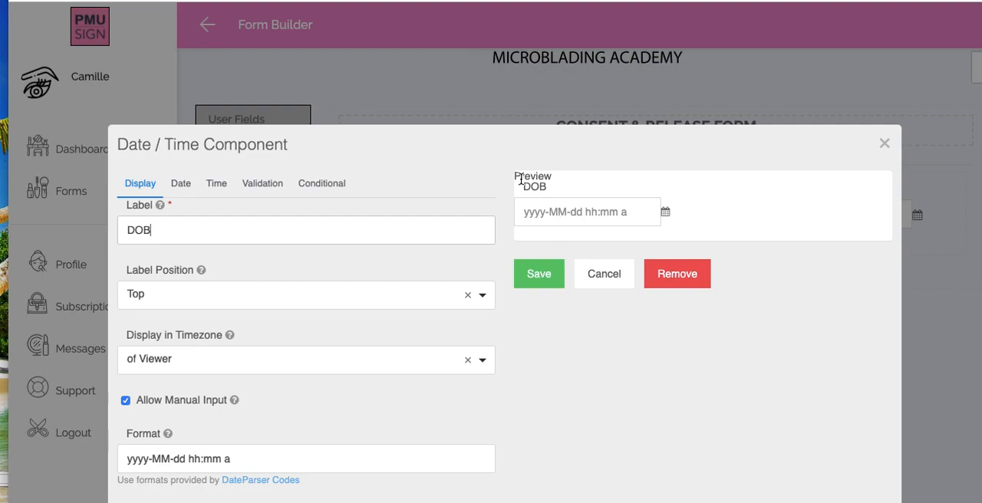
pyautogui.click(537, 286)
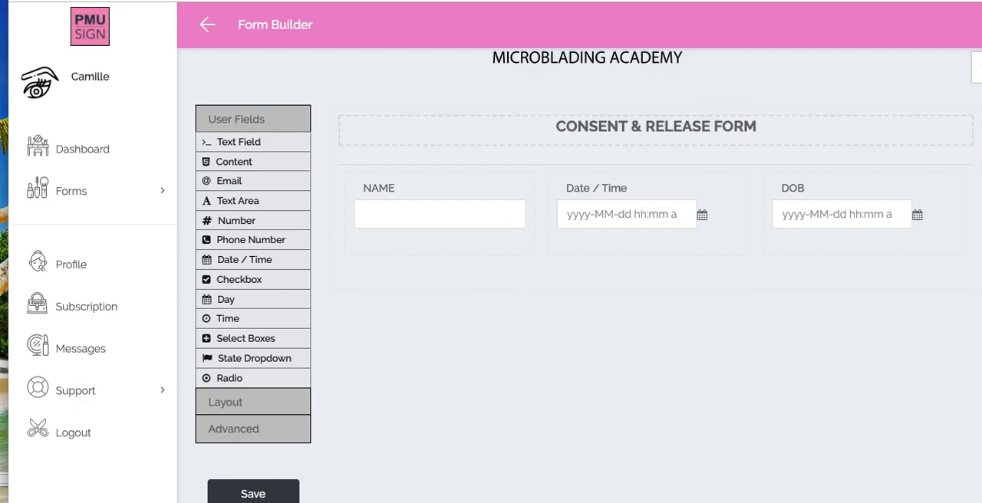
# - Check the Word document for the next field, return to PMU Sign, and add a Text Field labelled "ADDRESS" below the table
pyautogui.press('super+Tab')
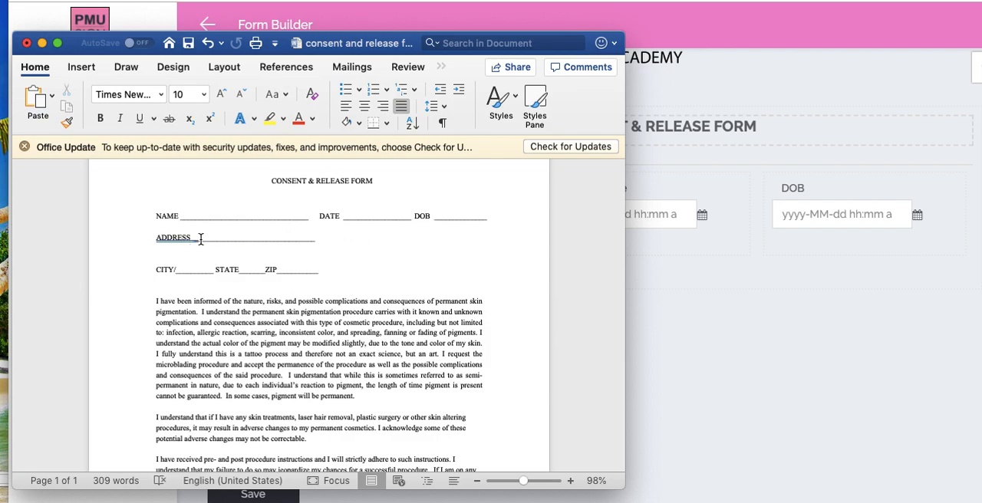
pyautogui.click(672, 304)
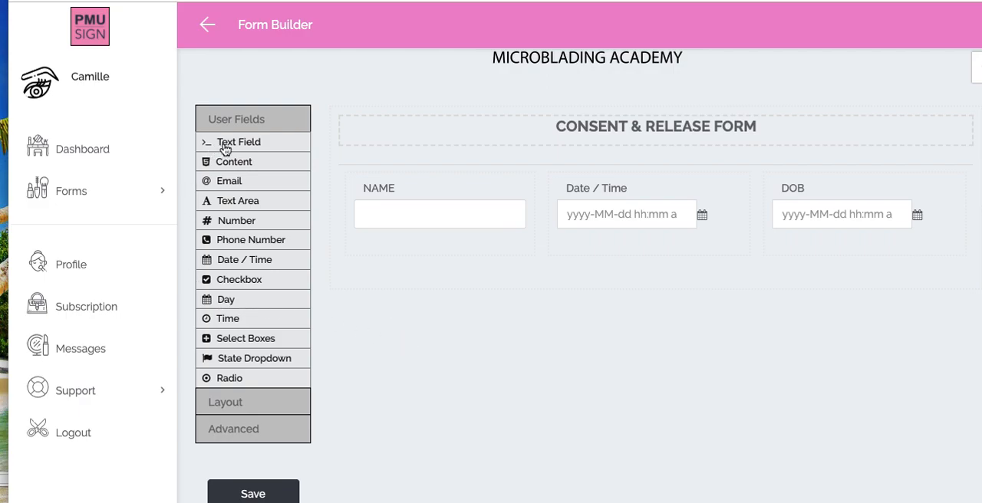
pyautogui.moveTo(237, 144); pyautogui.dragTo(432, 288)
pyautogui.hotkey('shift', 'Left')
pyautogui.hotkey('shift', 'Left')
pyautogui.hotkey('shift', 'Left')
pyautogui.hotkey('shift', 'Left')
pyautogui.hotkey('shift', 'Left')
pyautogui.hotkey('shift', 'Left')
pyautogui.hotkey('shift', 'Left')
pyautogui.hotkey('shift', 'Left')
pyautogui.hotkey('shift', 'Left')
pyautogui.hotkey('shift', 'Left')
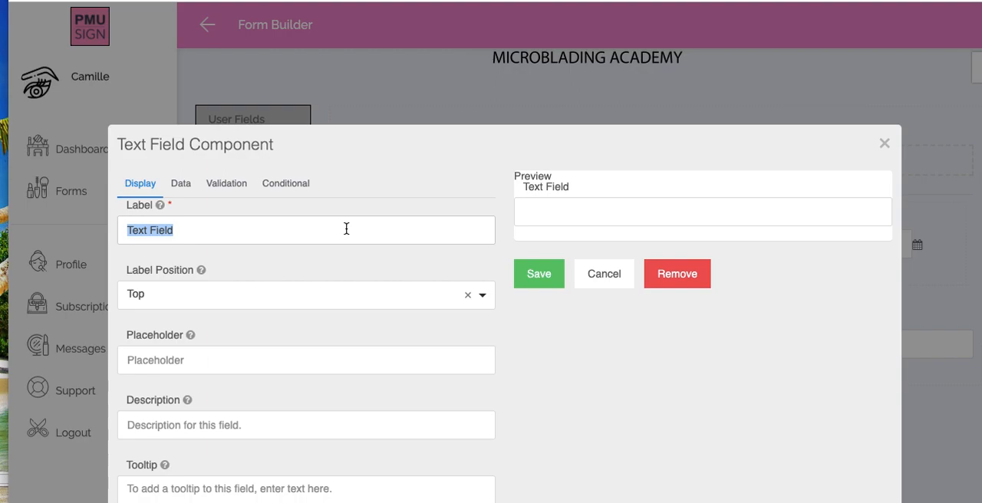
pyautogui.write('ADDRESS')
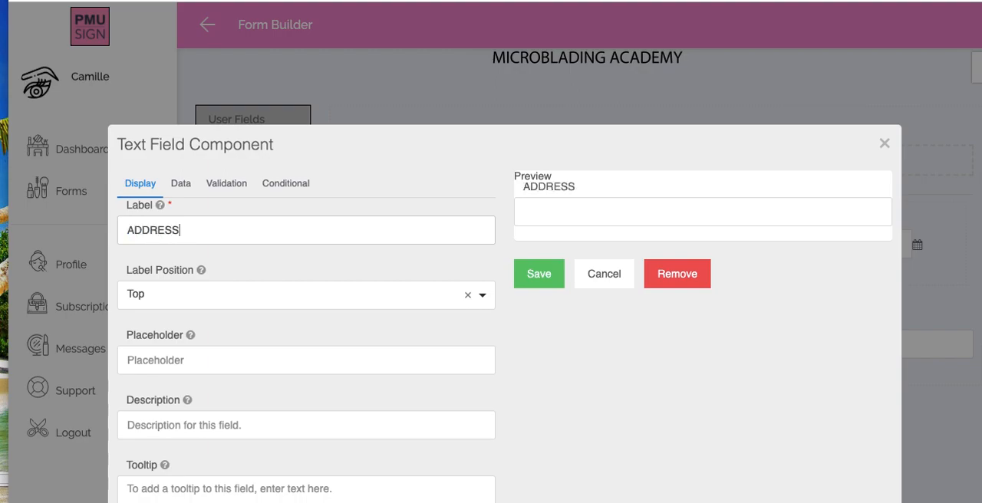
pyautogui.click(537, 276)
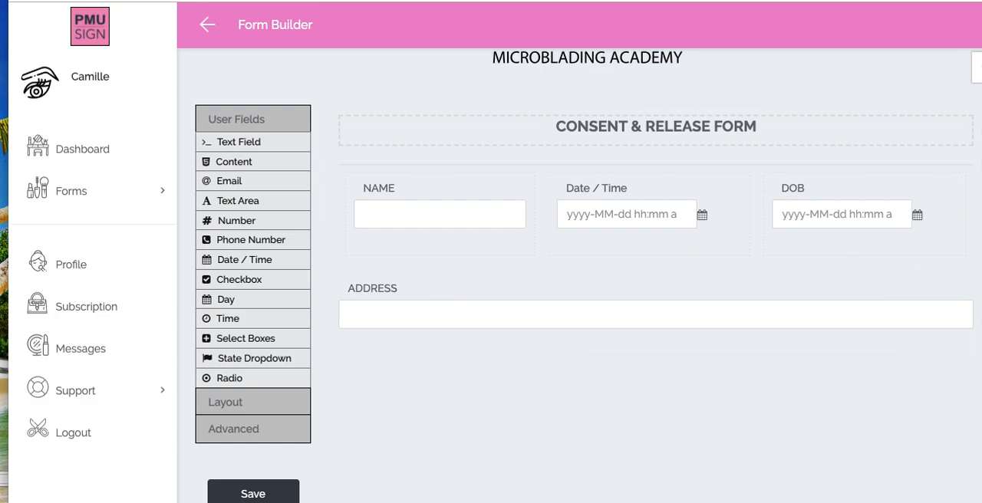
# - Check the fields after the address in the Word document, then add a Table with 1 row and 3 columns below the ADDRESS field in PMU Sign
pyautogui.press('super+Tab')
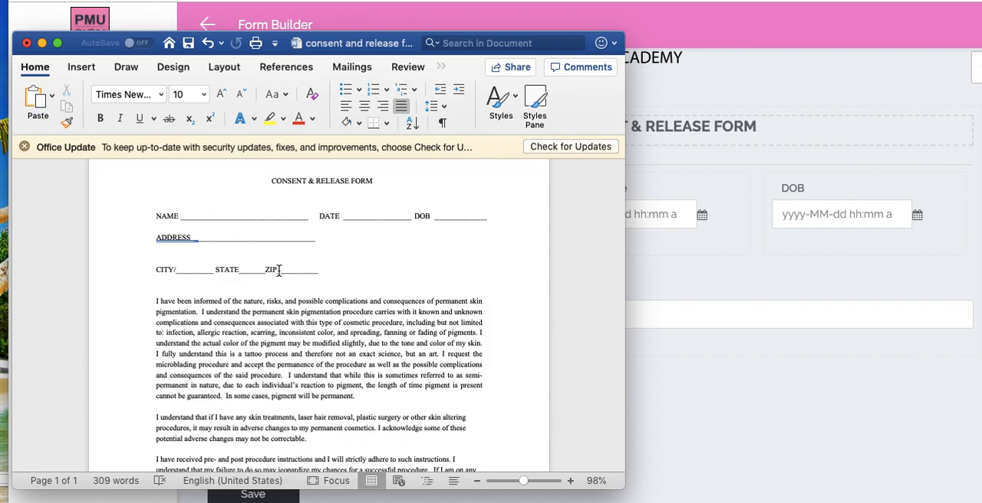
pyautogui.click(658, 369)
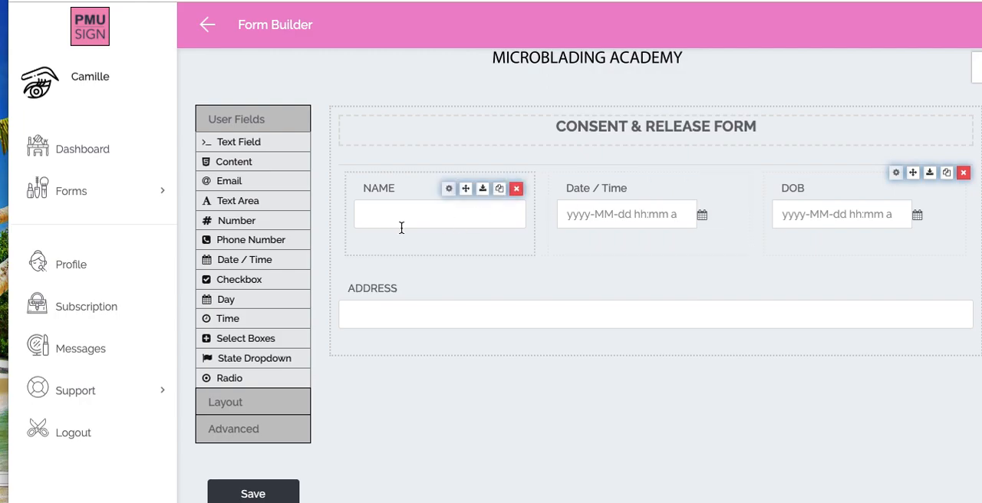
pyautogui.click(226, 402)
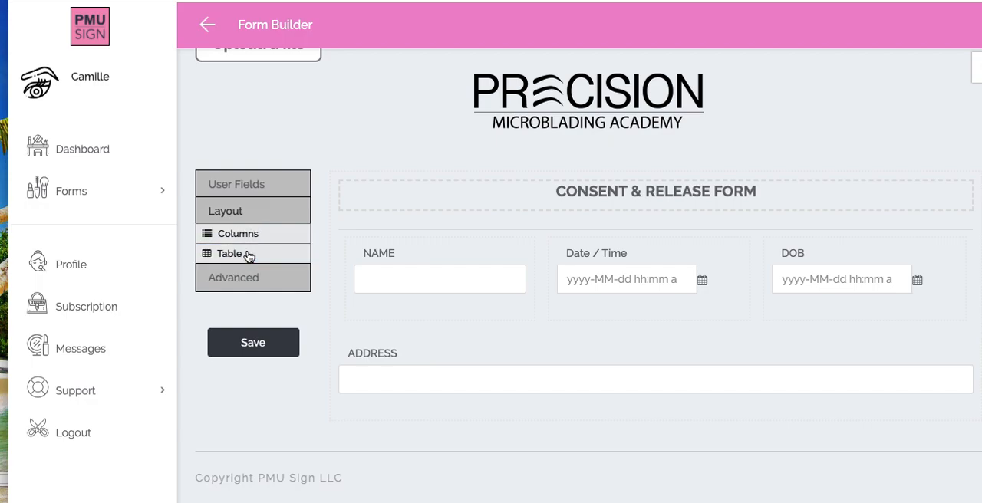
pyautogui.moveTo(240, 258); pyautogui.dragTo(447, 398)
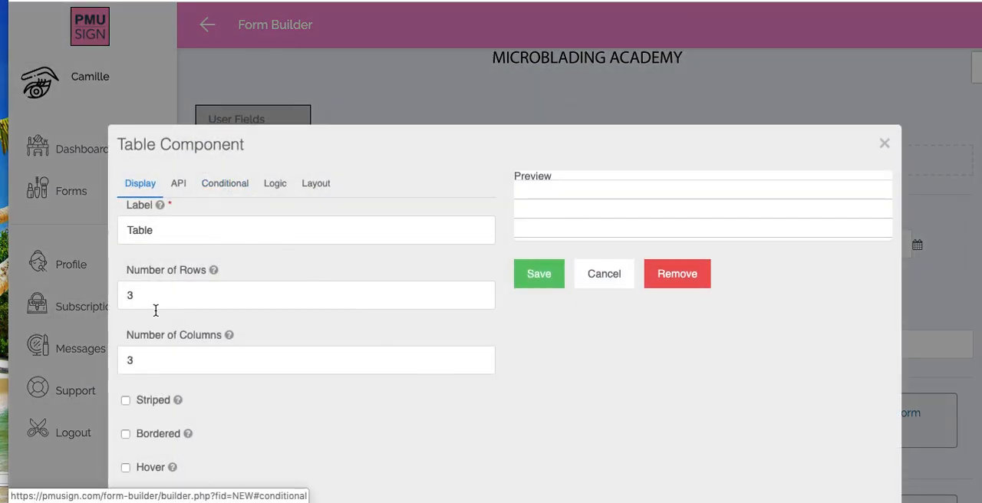
pyautogui.scroll(-1, 154, 311)
pyautogui.doubleClick(152, 248)
pyautogui.click(151, 307)
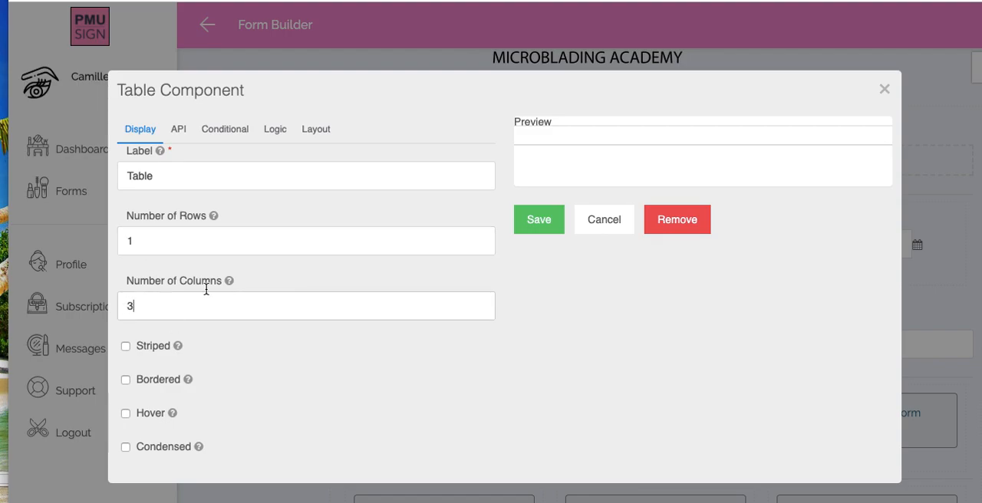
pyautogui.click(528, 229)
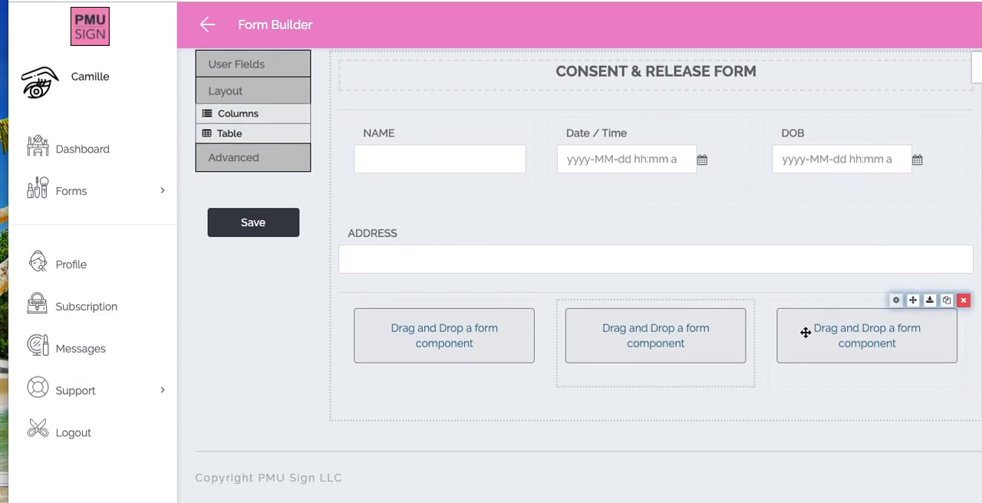
# - Recheck the Word document, return to PMU Sign, and add a Text Field labelled "CITY" to the first cell of the new table
pyautogui.press('super+Tab')
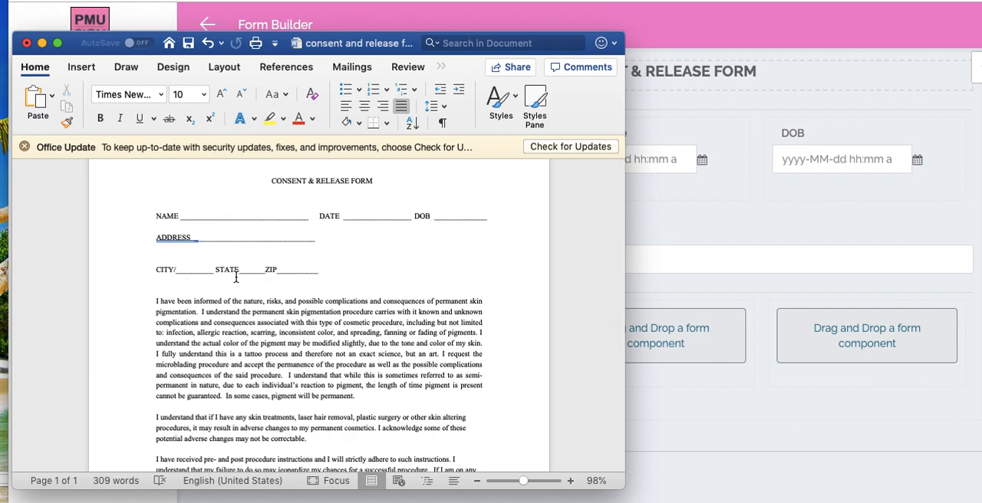
pyautogui.click(682, 436)
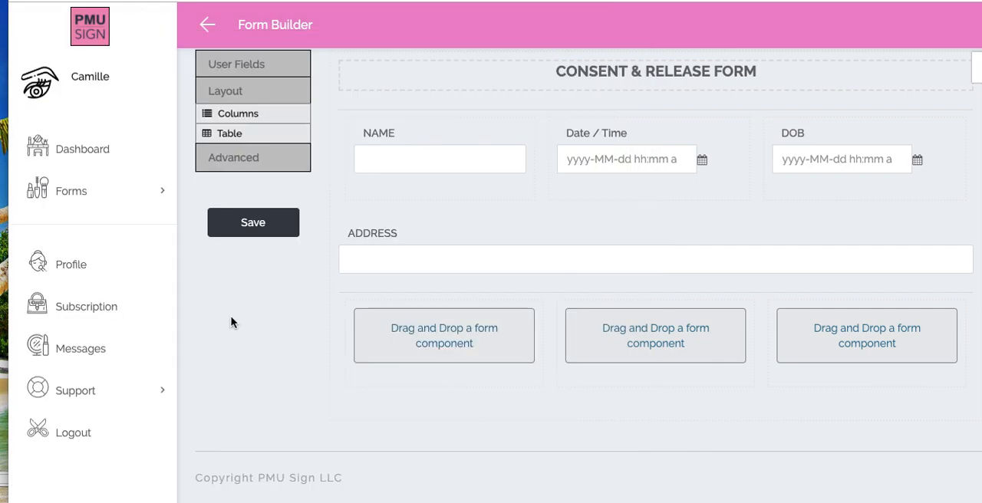
pyautogui.scroll(5, 231, 322)
pyautogui.scroll(-1, 232, 322)
pyautogui.click(232, 245)
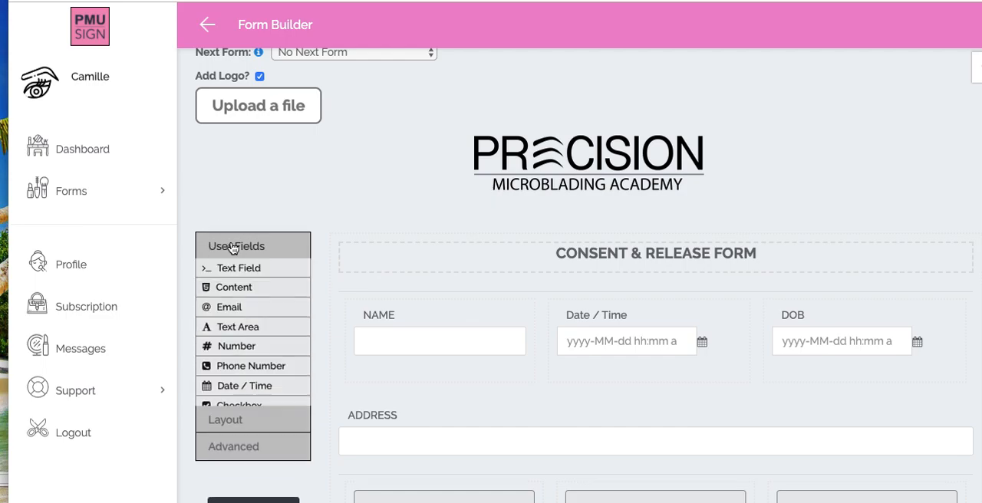
pyautogui.scroll(-2, 233, 247)
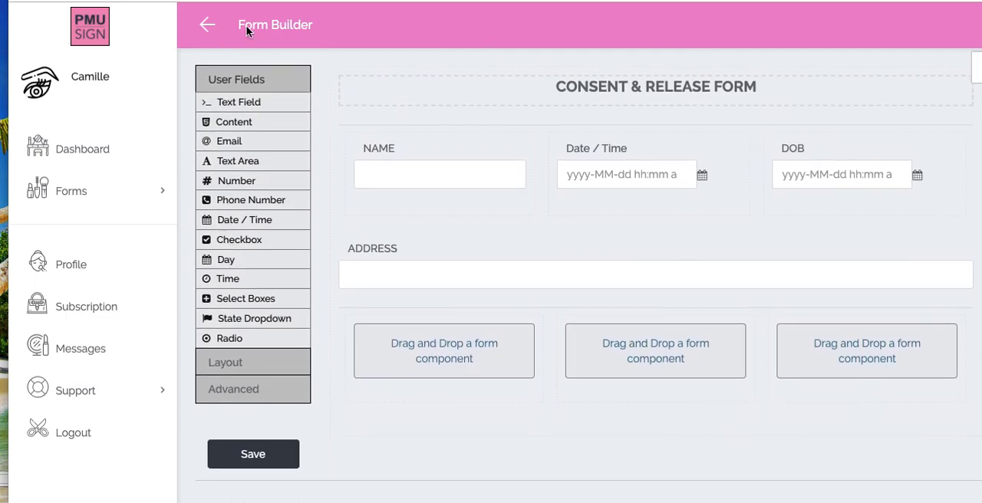
pyautogui.moveTo(224, 107); pyautogui.dragTo(414, 369)
pyautogui.tripleClick(342, 228)
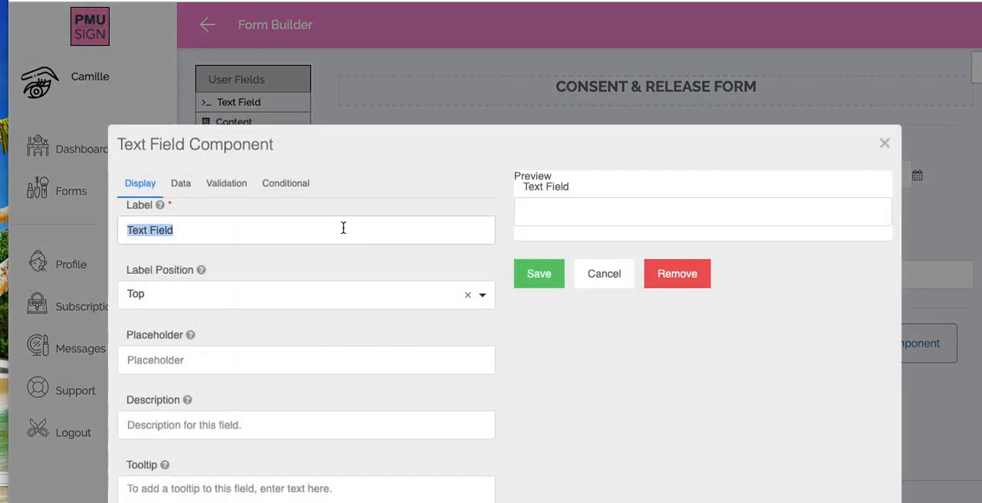
pyautogui.write('CITY')
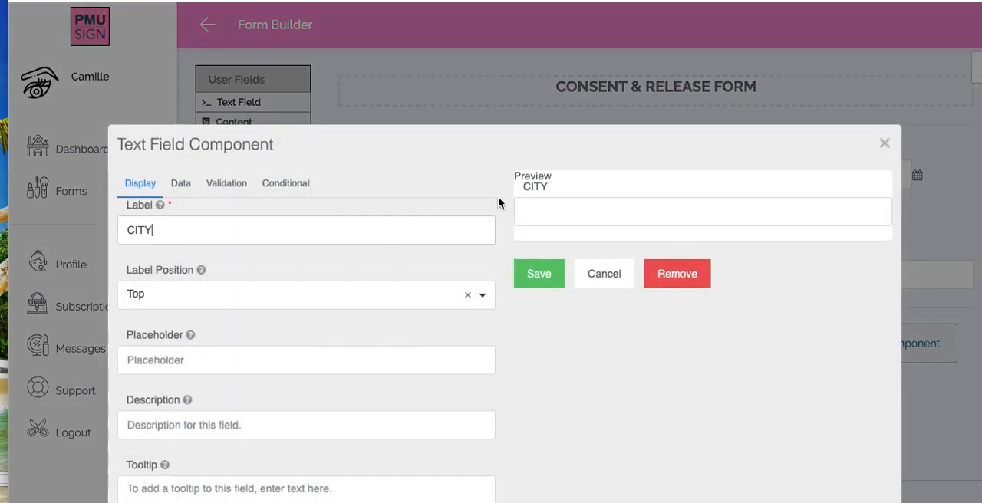
pyautogui.click(539, 275)
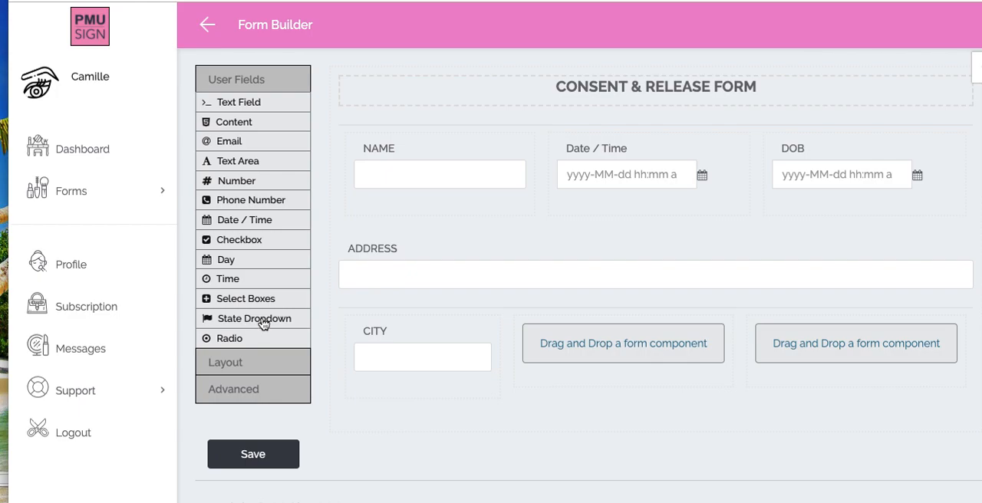
# - Add a State Dropdown to the cell beside CITY, preview its list of states, and save the component
pyautogui.moveTo(250, 322); pyautogui.dragTo(606, 357)
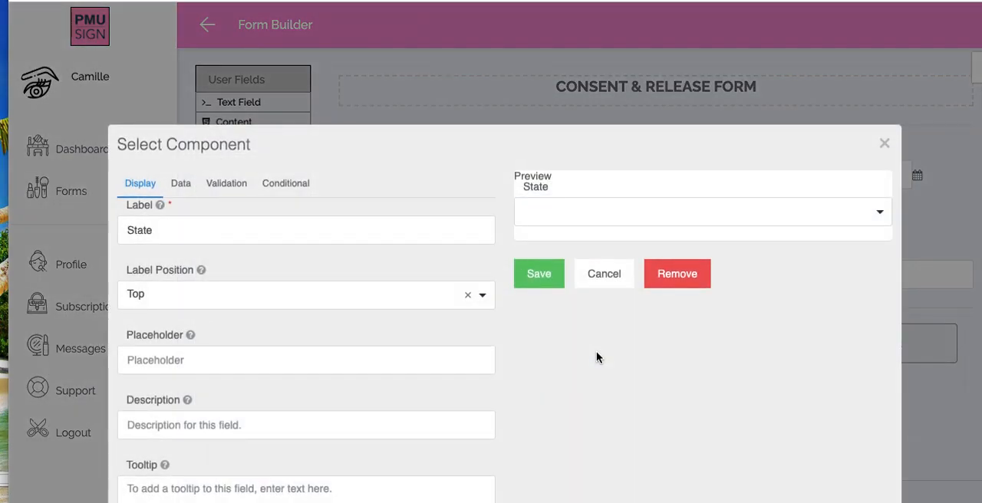
pyautogui.click(579, 216)
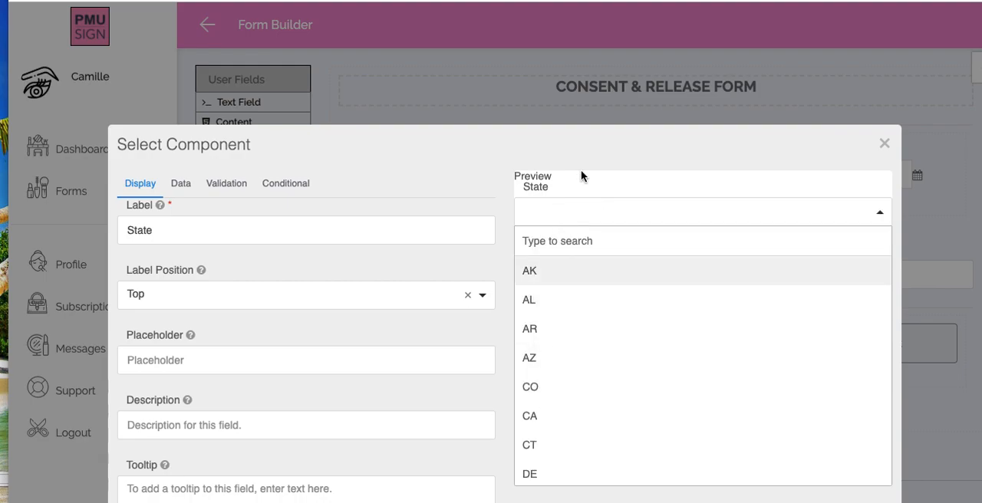
pyautogui.click(603, 116)
pyautogui.moveTo(256, 325); pyautogui.dragTo(621, 365)
pyautogui.click(529, 275)
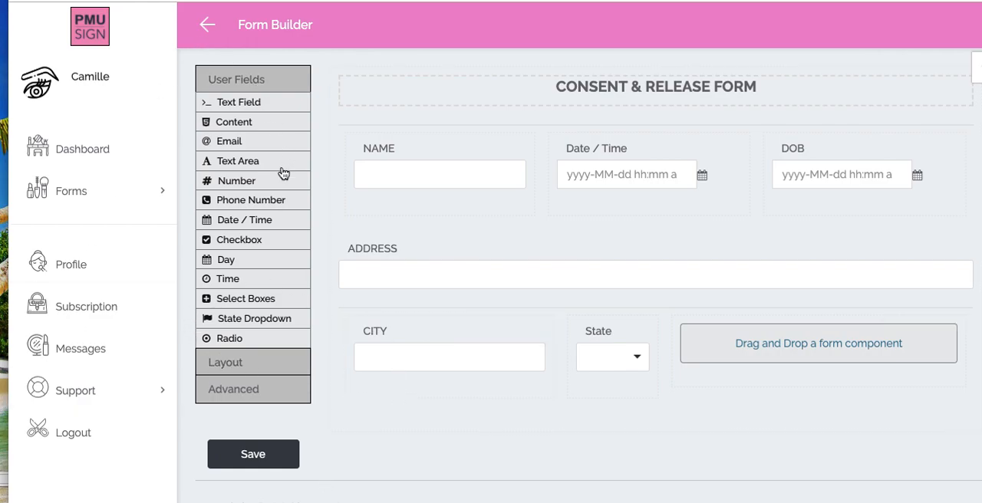
# - Add a Text Field labelled "ZIP CODE" to the third cell of the lower table and save it
pyautogui.moveTo(233, 103); pyautogui.dragTo(753, 350)
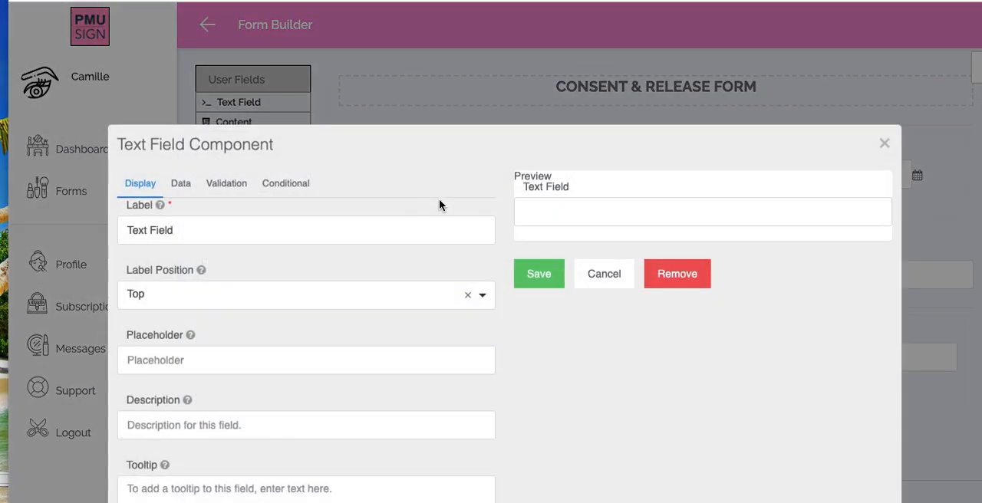
pyautogui.doubleClick(330, 237)
pyautogui.tripleClick(330, 237)
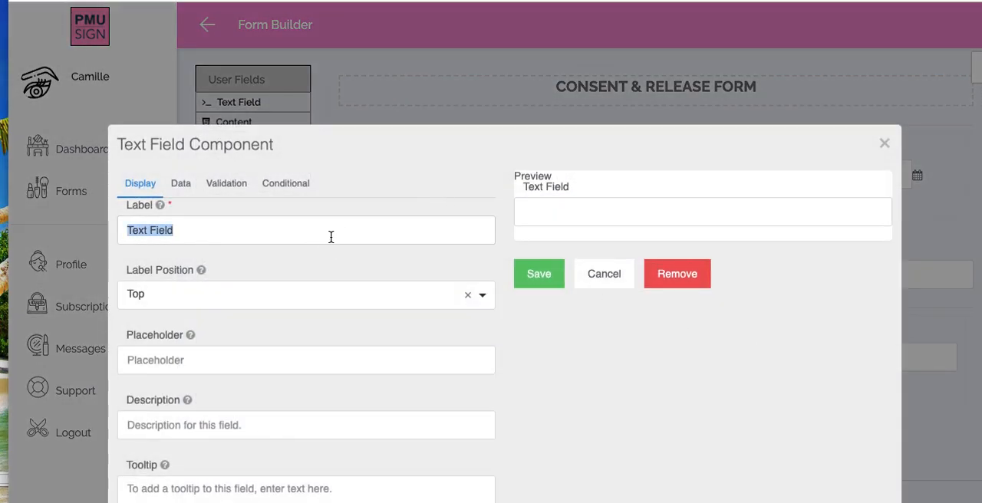
pyautogui.write('ZlP CODE')
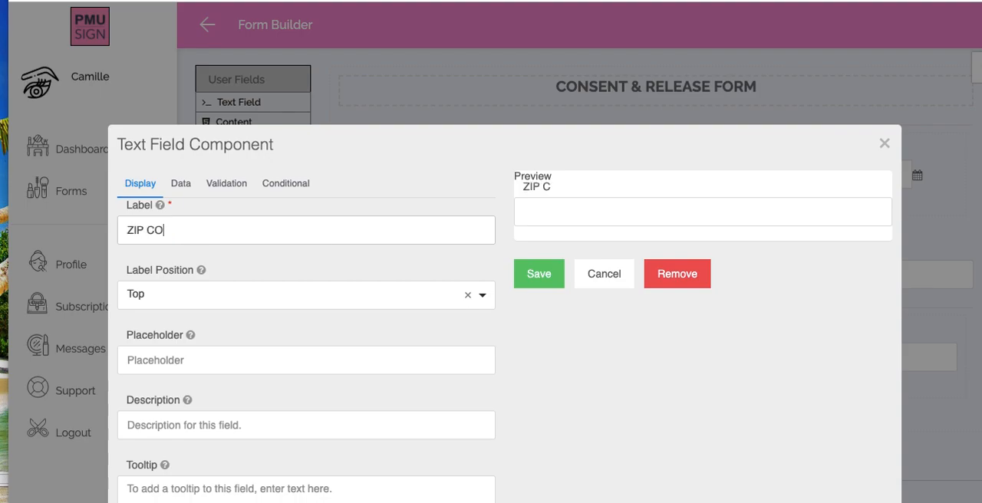
pyautogui.click(534, 276)
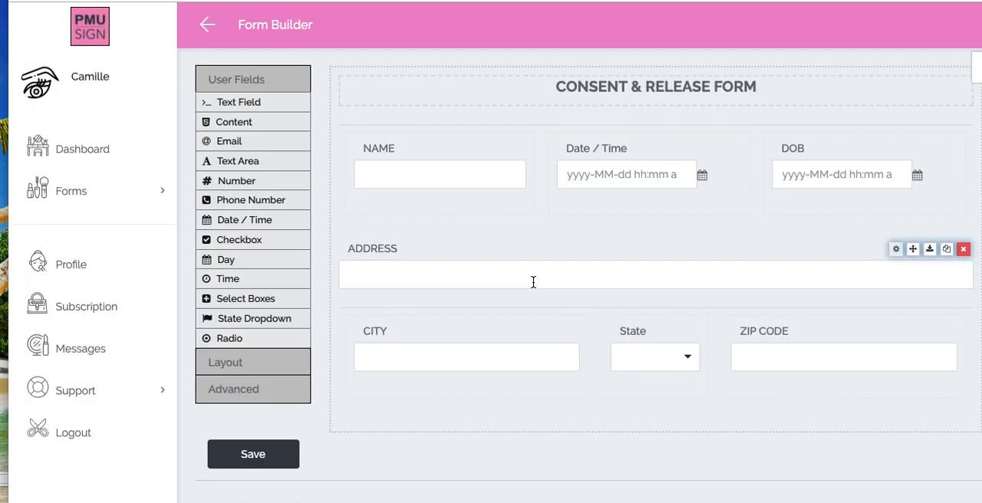
# - Switch to the Word document and copy the four consent paragraphs above the client signature line
pyautogui.scroll(-1, 528, 315)
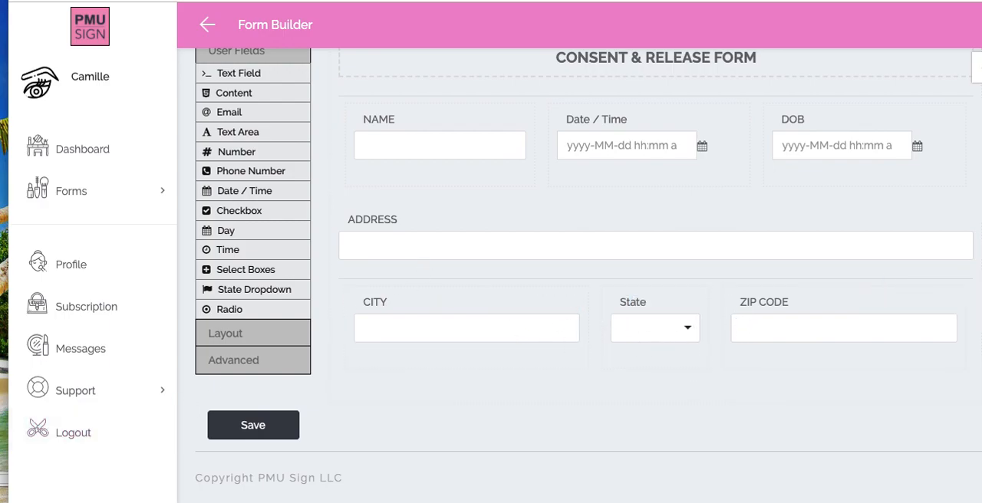
pyautogui.press('super+Tab')
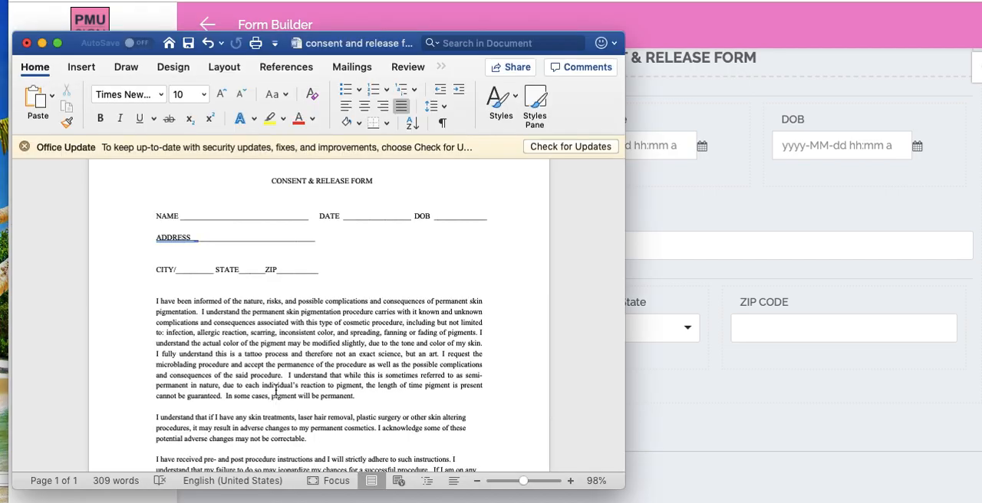
pyautogui.scroll(-5, 275, 391)
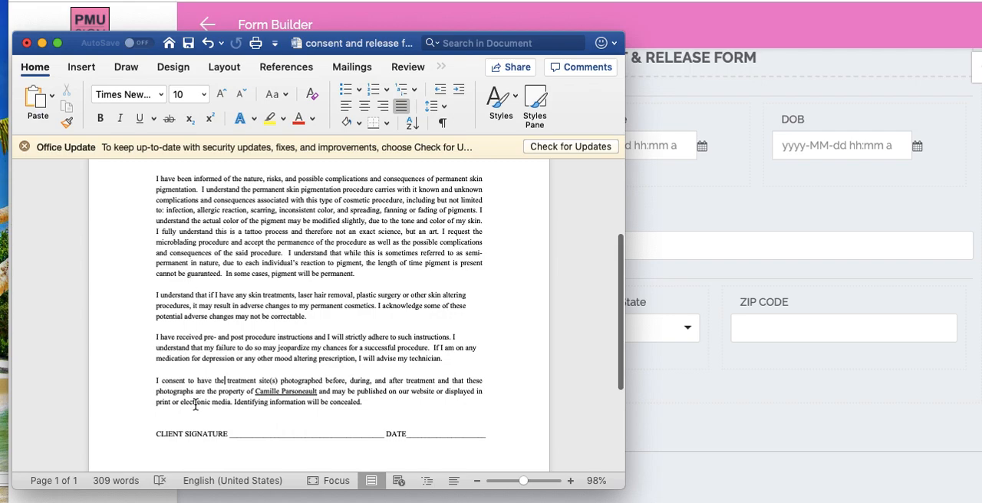
pyautogui.moveTo(154, 180); pyautogui.dragTo(366, 400)
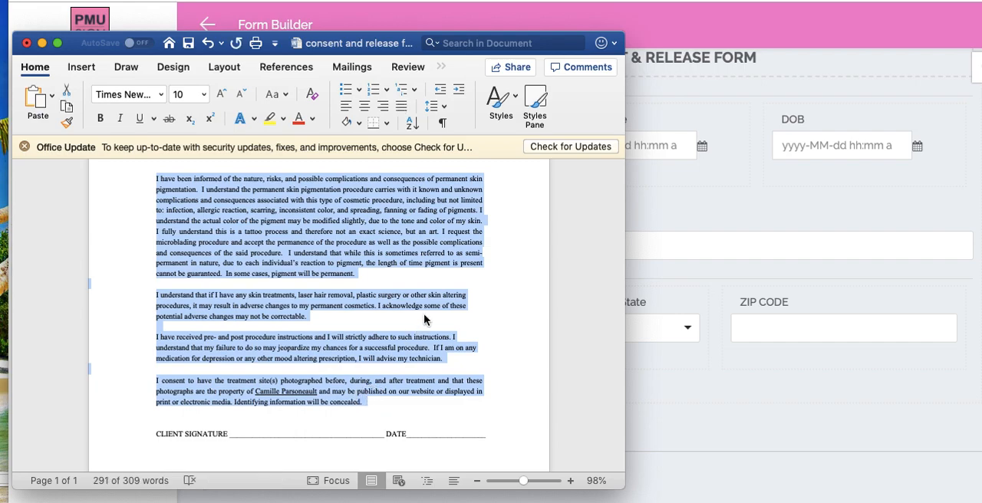
# - Return to PMU Sign, add a Content component below the CITY, State and ZIP CODE row, paste the consent paragraphs into it, and save it
pyautogui.click(706, 434)
pyautogui.scroll(2, 263, 218)
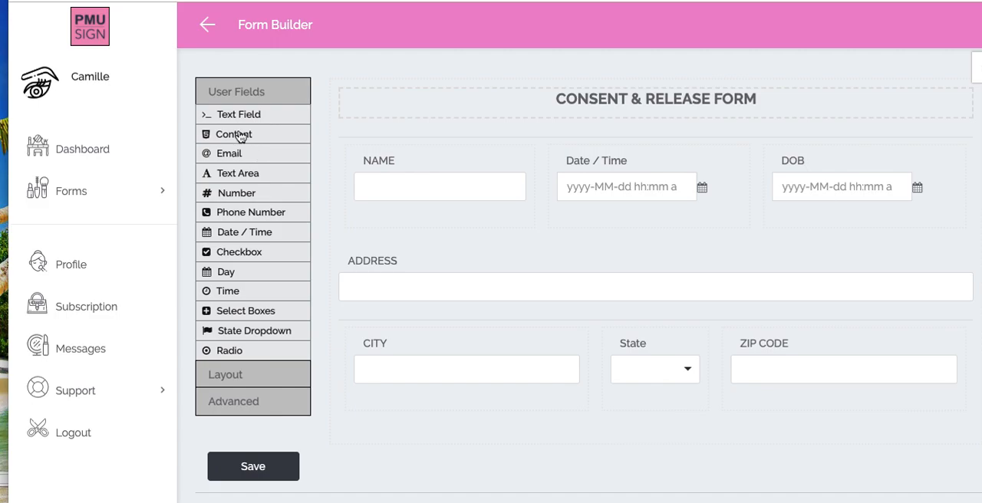
pyautogui.moveTo(234, 138); pyautogui.dragTo(473, 456)
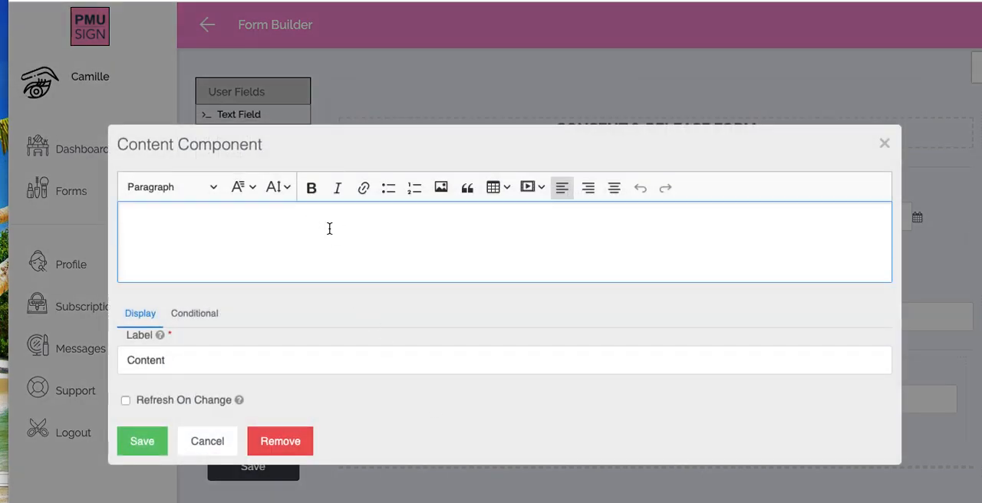
pyautogui.scroll(-5, 367, 318)
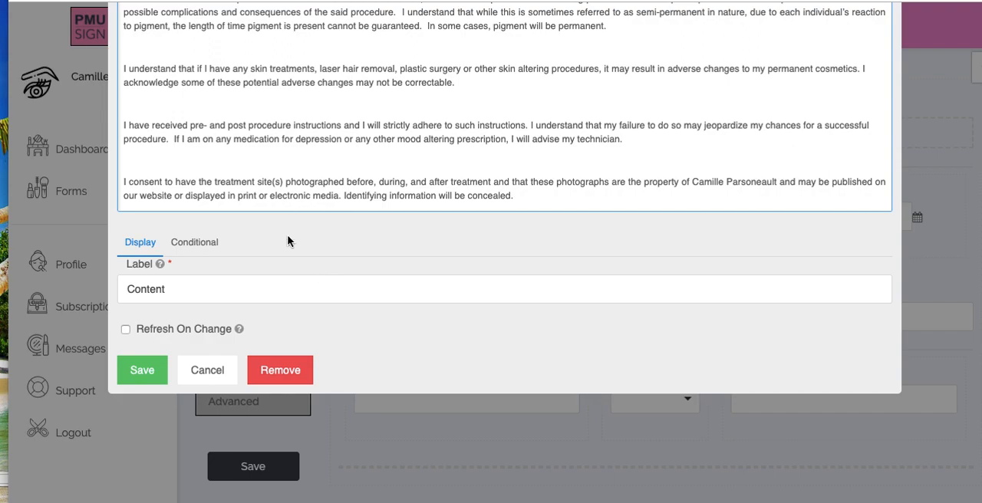
pyautogui.click(148, 375)
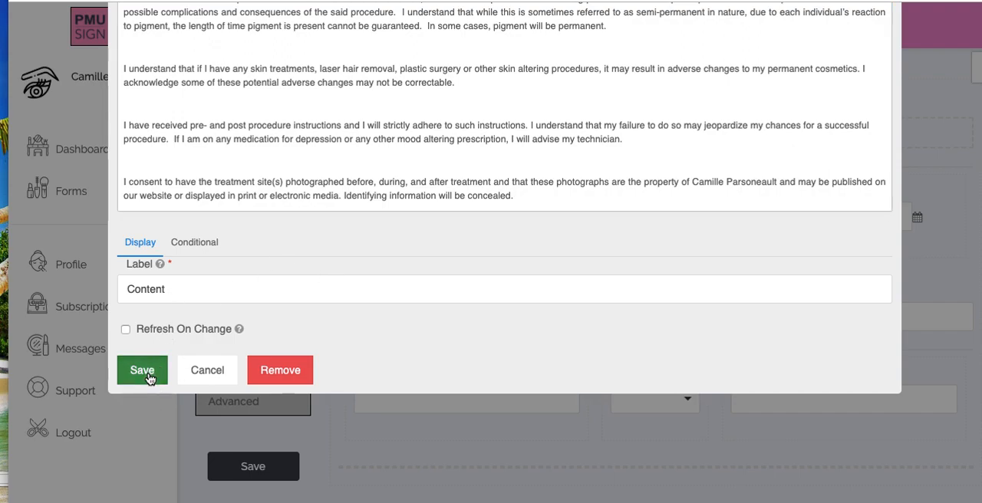
# - Review the pasted consent text in the form, then check in the Word document which fields follow the consent paragraphs
pyautogui.scroll(-3, 481, 309)
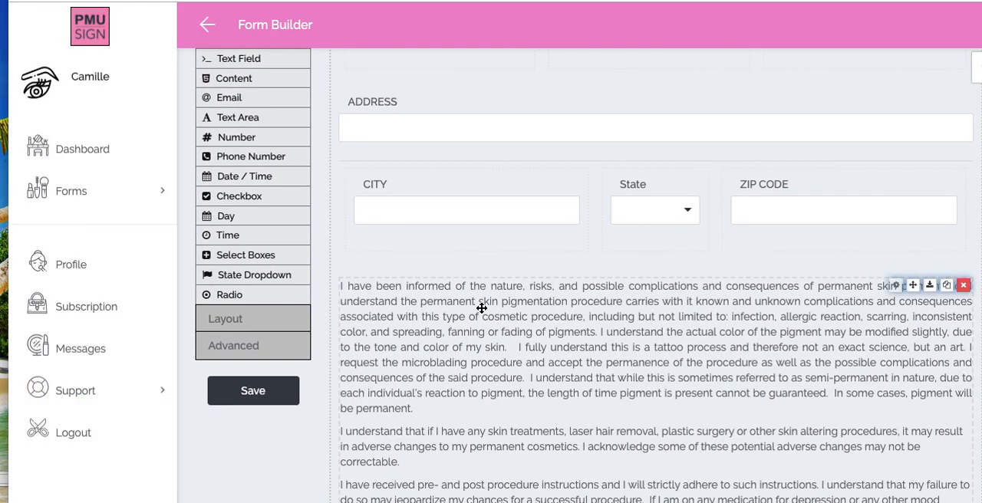
pyautogui.scroll(2, 481, 308)
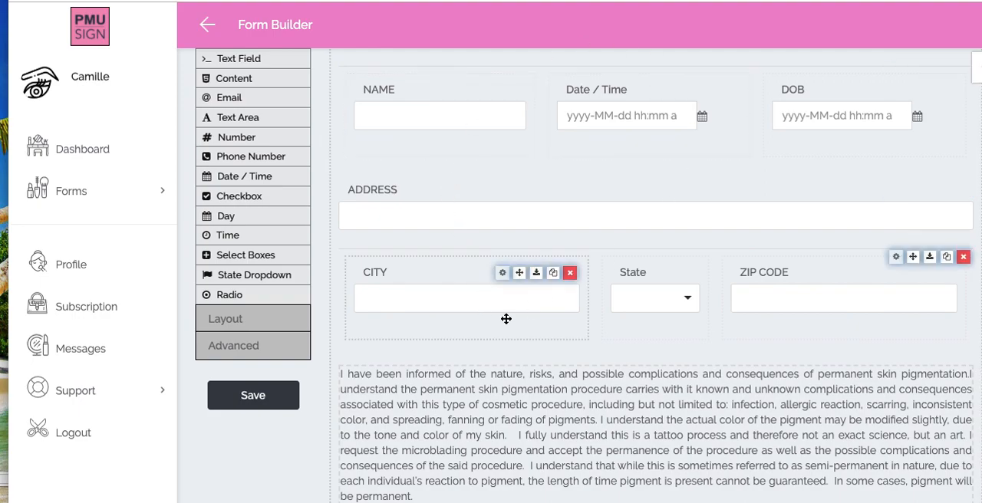
pyautogui.scroll(-3, 574, 389)
pyautogui.scroll(-1, 464, 188)
pyautogui.scroll(1, 461, 187)
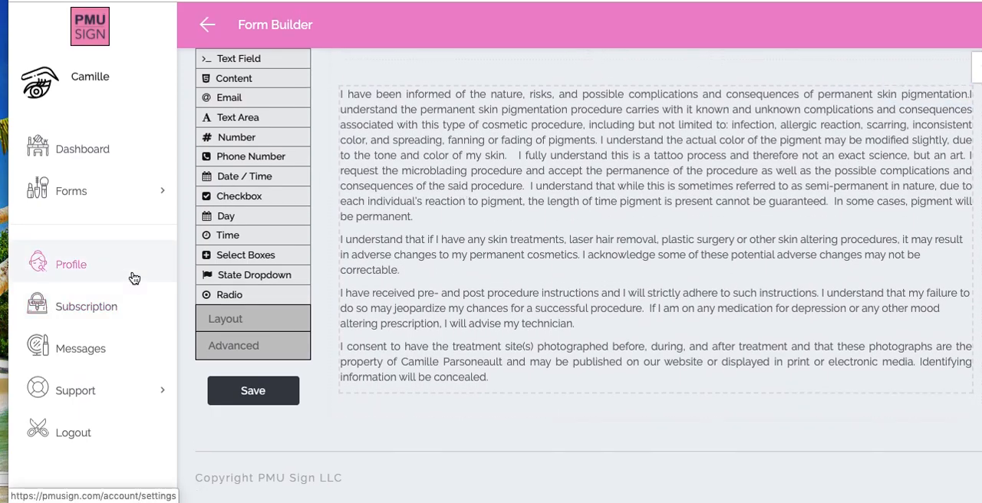
pyautogui.press('super+Tab')
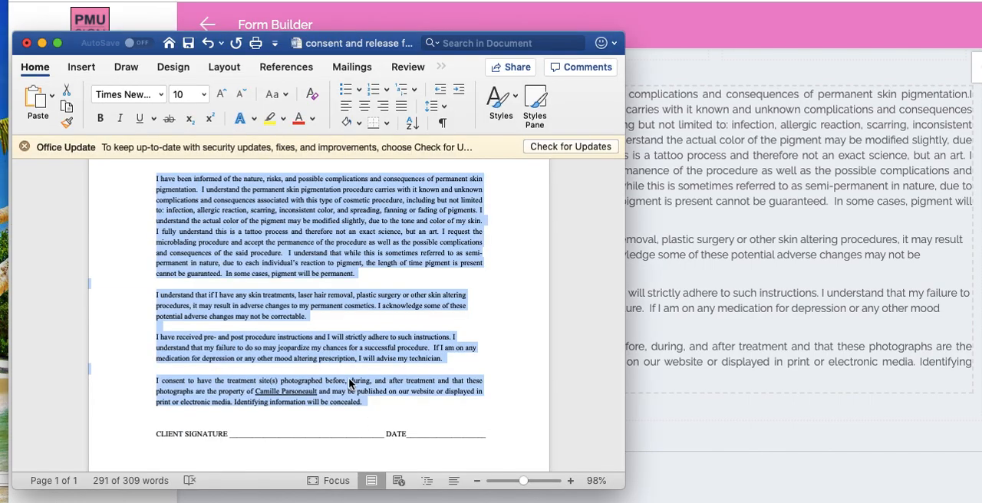
pyautogui.scroll(-3, 349, 345)
pyautogui.click(248, 348)
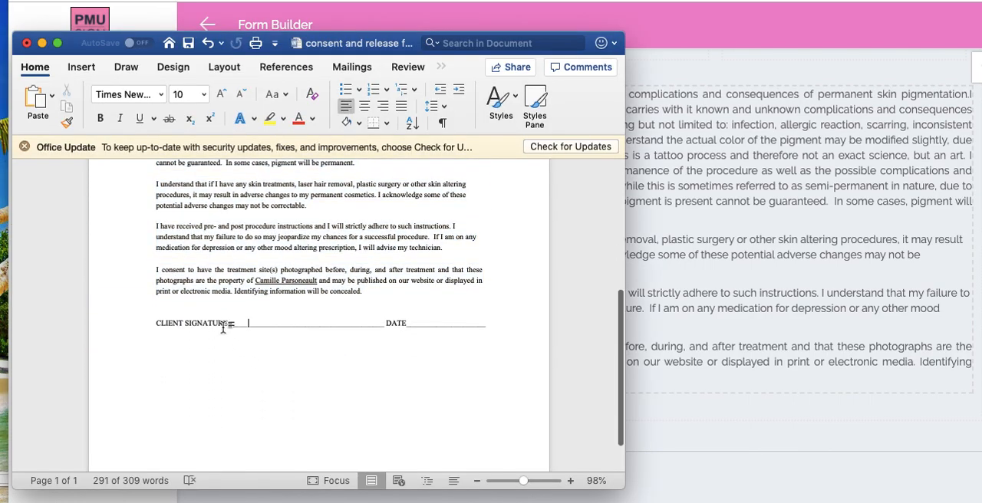
# - Return to PMU Sign, add a Columns component labelled "SIGNATURE" below the consent text, and save it
pyautogui.click(734, 289)
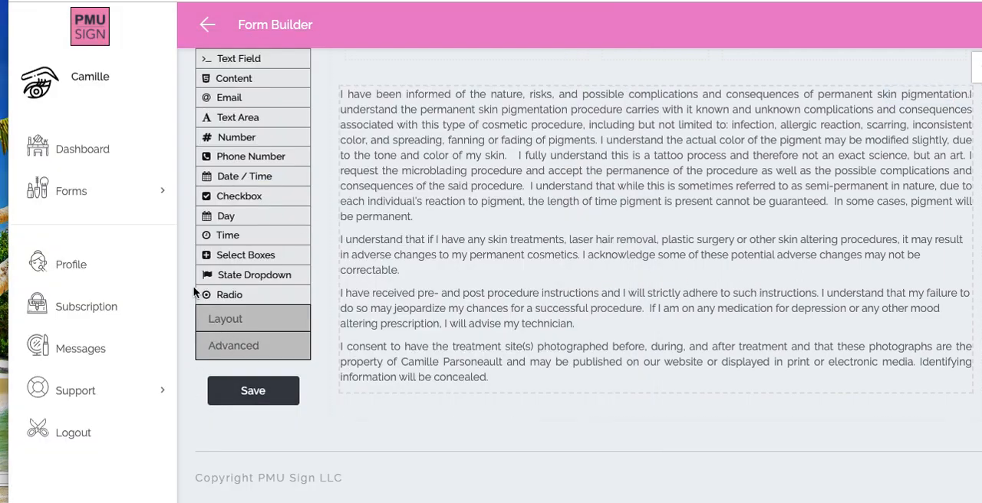
pyautogui.click(252, 357)
pyautogui.click(232, 64)
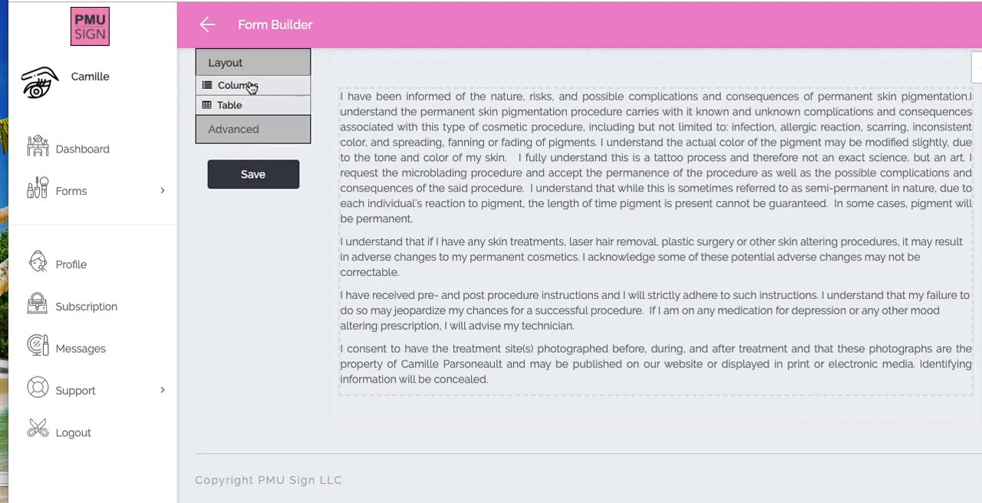
pyautogui.moveTo(251, 88); pyautogui.dragTo(480, 422)
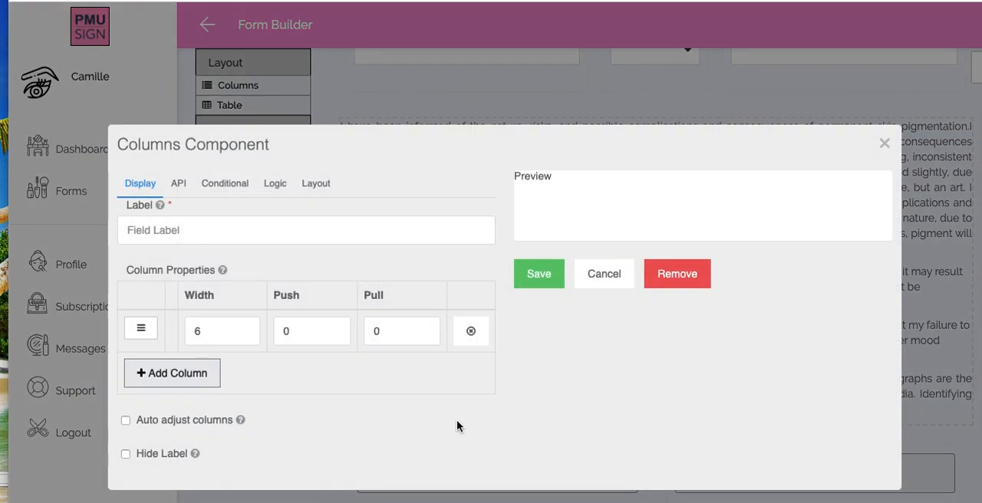
pyautogui.click(540, 275)
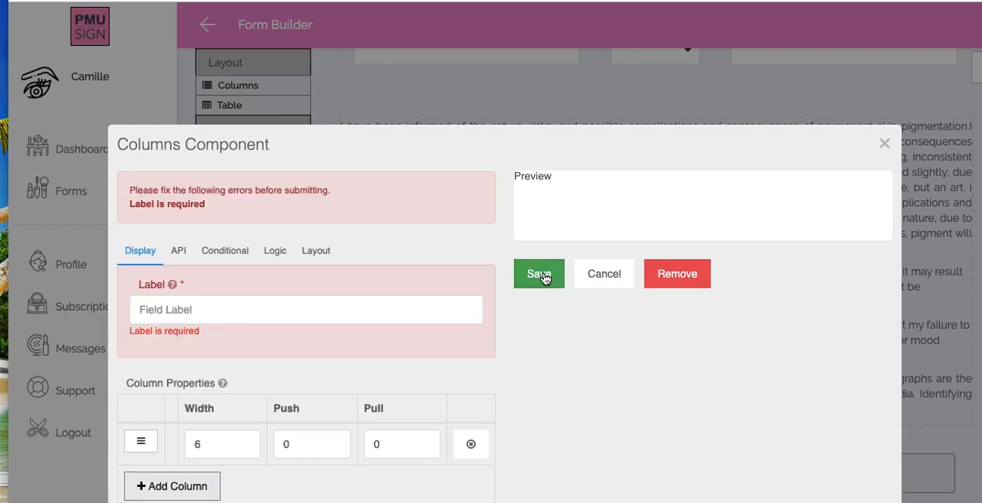
pyautogui.click(232, 308)
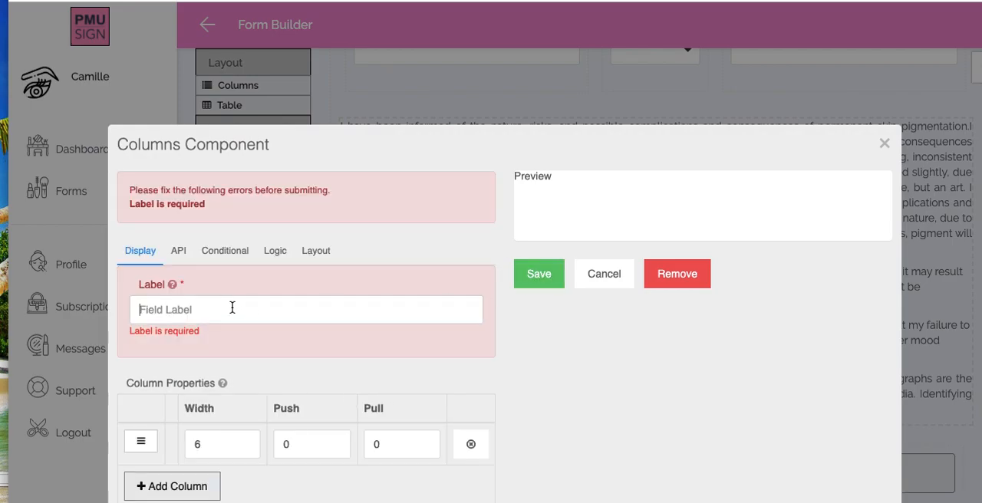
pyautogui.write('SIGNATURE')
pyautogui.click(557, 274)
pyautogui.scroll(-1, 562, 266)
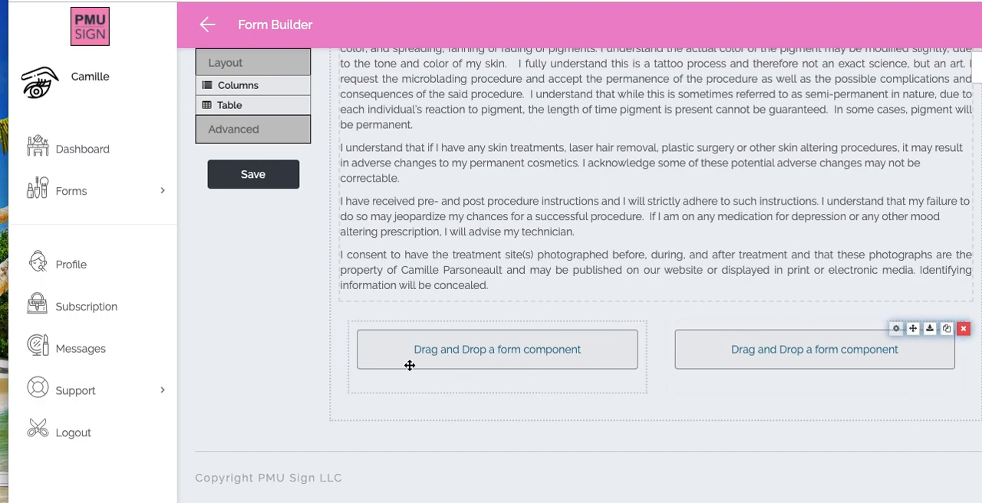
# - Add a Signature component to the first column below the consent text and save it
pyautogui.scroll(5, 258, 306)
pyautogui.scroll(3, 259, 306)
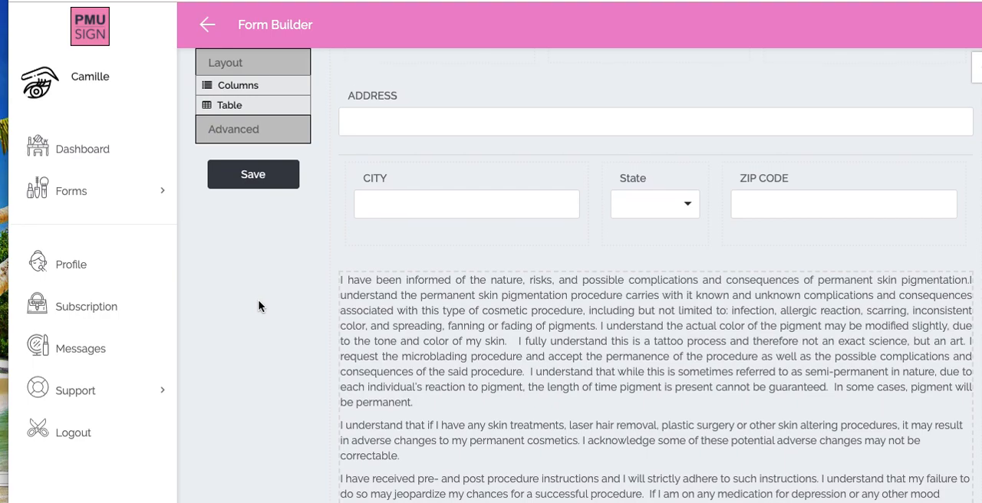
pyautogui.click(237, 180)
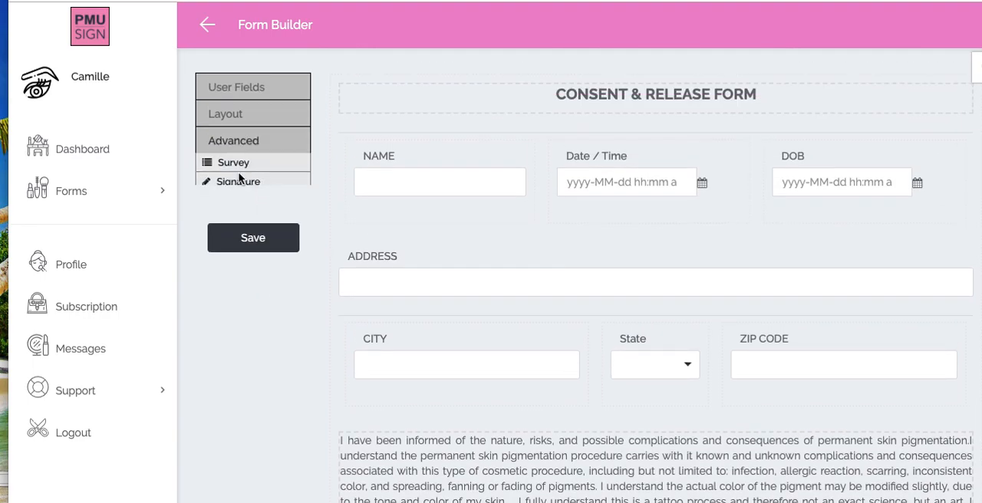
pyautogui.scroll(-1, 261, 342)
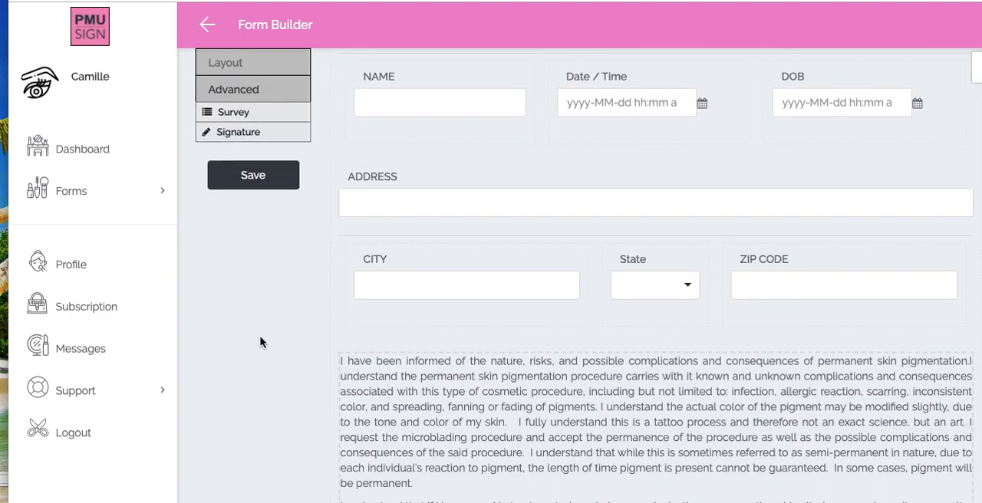
pyautogui.scroll(-4, 260, 342)
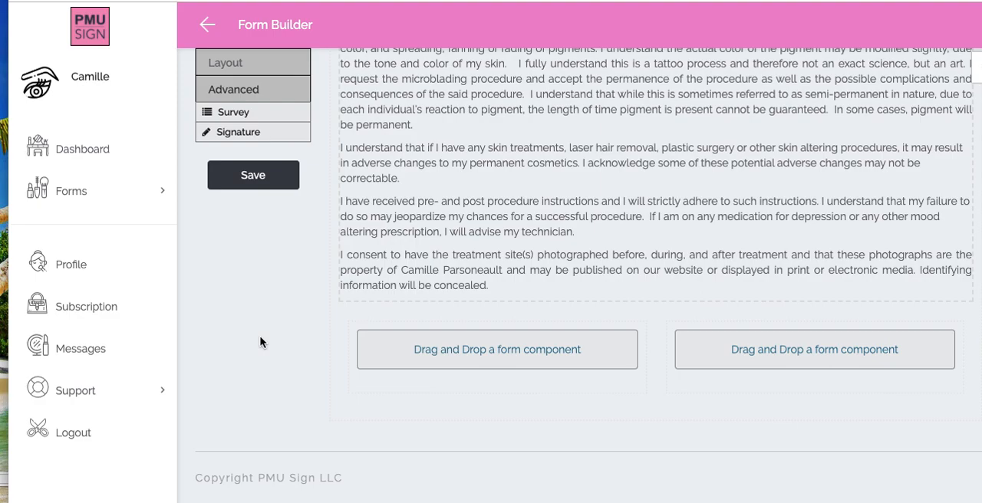
pyautogui.click(235, 135)
pyautogui.moveTo(236, 134)
pyautogui.mouseDown()
pyautogui.moveTo(313, 204)
pyautogui.moveTo(273, 241)
pyautogui.moveTo(434, 357)
pyautogui.moveTo(450, 382)
pyautogui.moveTo(447, 361)
pyautogui.moveTo(449, 376)
pyautogui.moveTo(440, 374)
pyautogui.mouseUp()
pyautogui.click(538, 341)
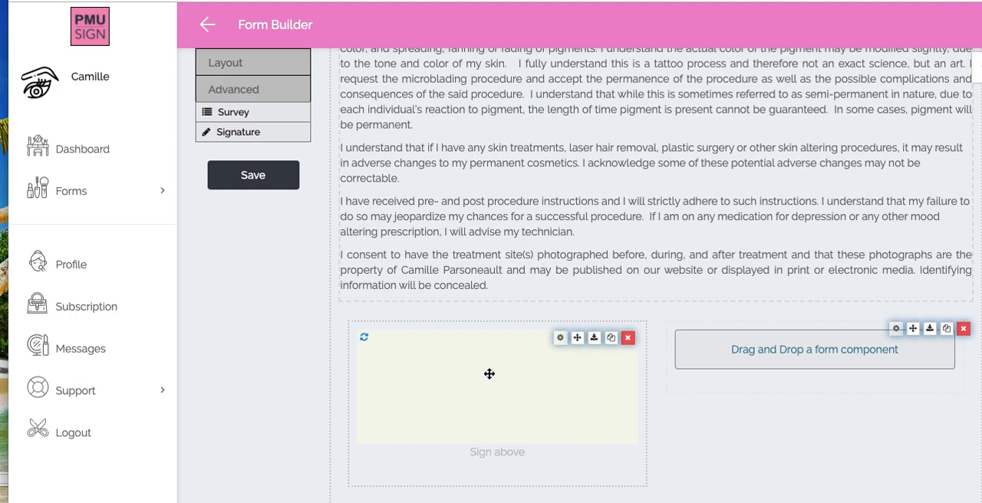
# - Add a Date / Time field to the column beside the signature box and save it
pyautogui.scroll(-1, 522, 390)
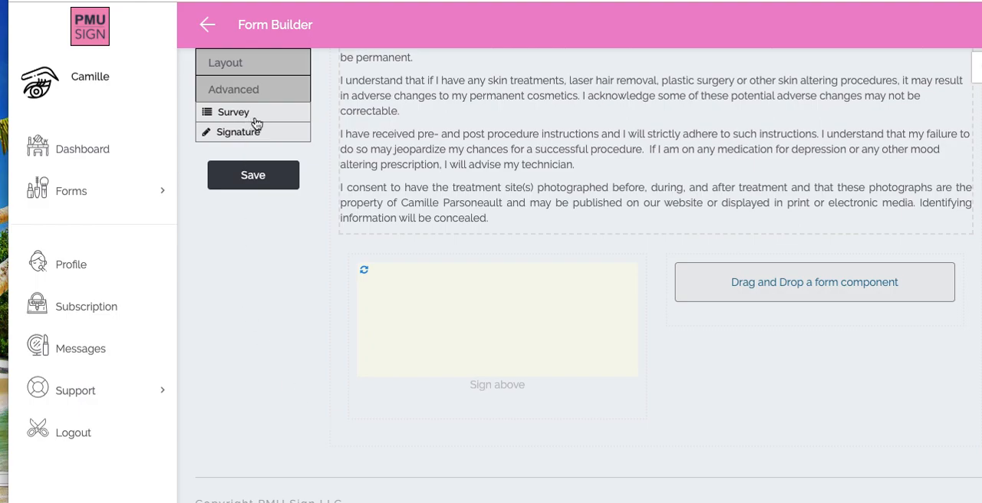
pyautogui.scroll(2, 256, 199)
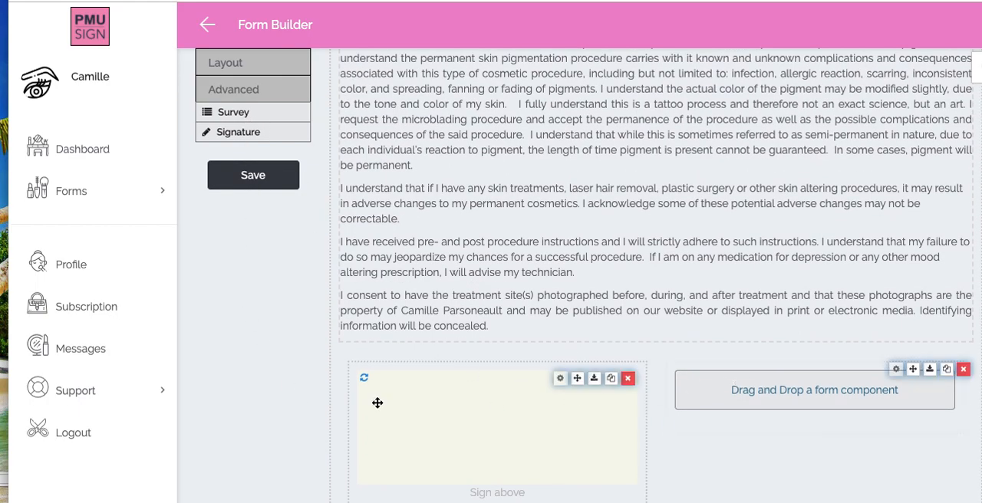
pyautogui.scroll(8, 377, 402)
pyautogui.click(230, 151)
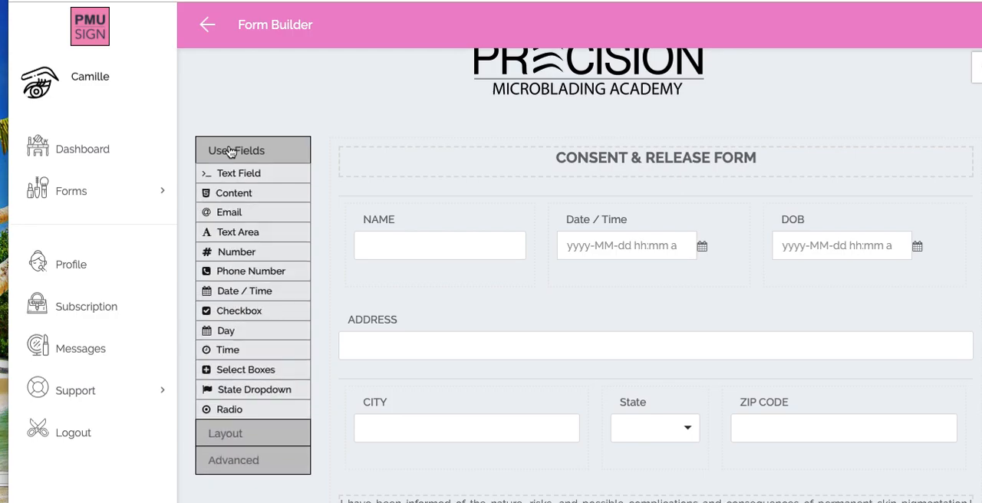
pyautogui.scroll(-10, 473, 324)
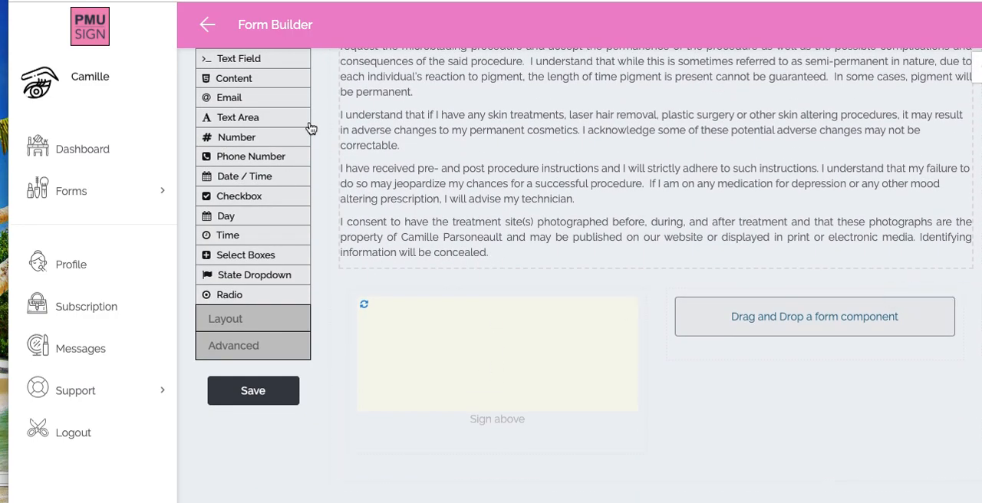
pyautogui.click(260, 176)
pyautogui.moveTo(266, 179)
pyautogui.mouseDown()
pyautogui.moveTo(667, 354)
pyautogui.moveTo(764, 370)
pyautogui.moveTo(754, 368)
pyautogui.mouseUp()
pyautogui.click(538, 275)
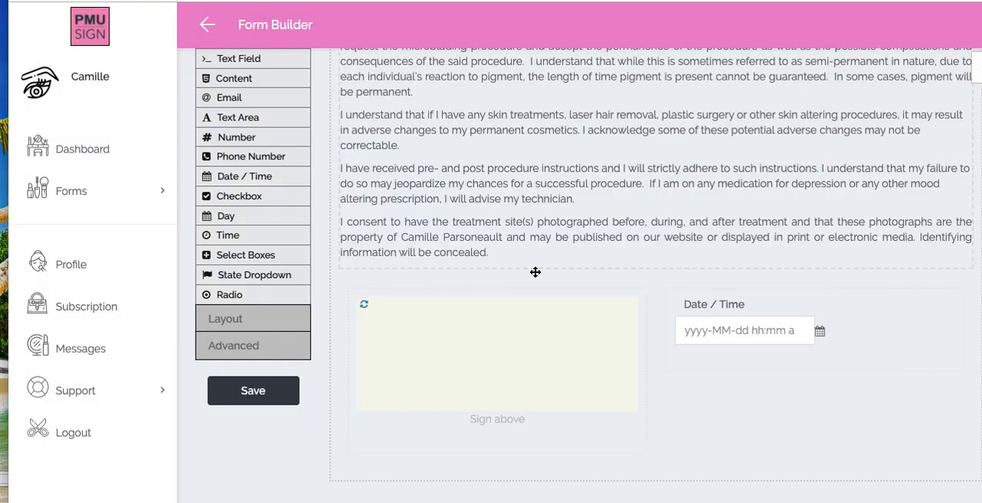
# - Look over the completed layout and change the form name to "Consent & Release Form TEST"
pyautogui.scroll(-2, 545, 370)
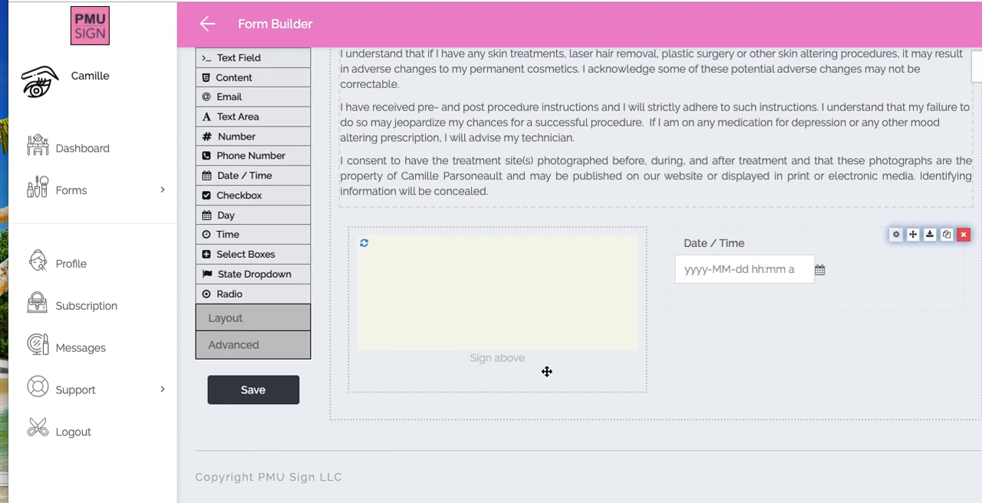
pyautogui.scroll(6, 547, 372)
pyautogui.scroll(5, 546, 371)
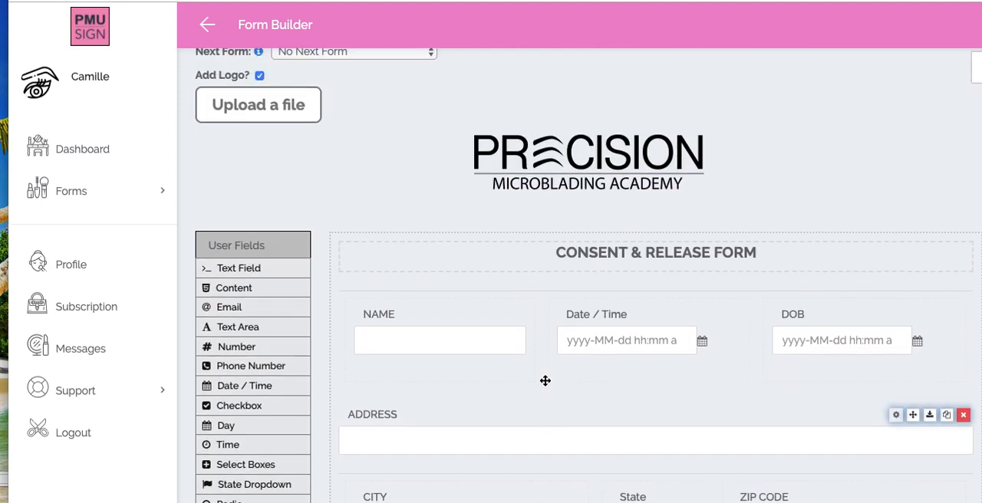
pyautogui.scroll(-1, 396, 276)
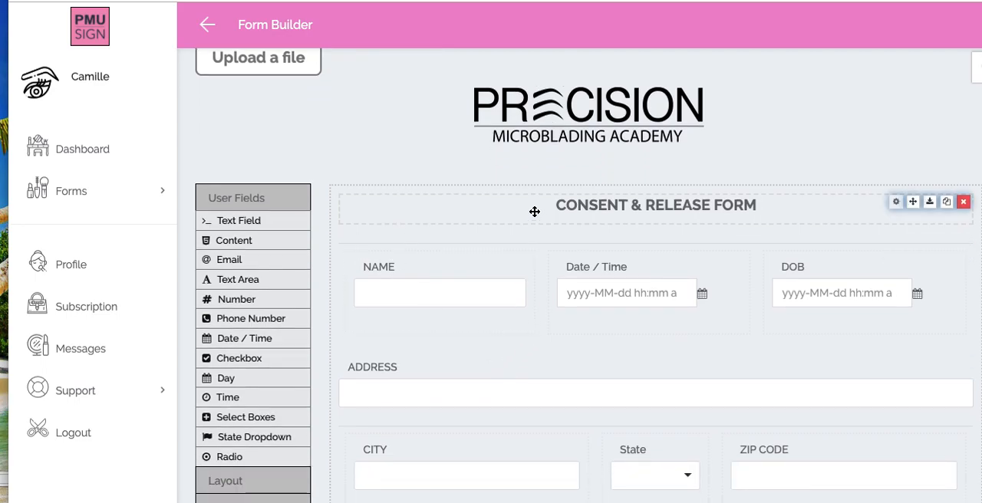
pyautogui.scroll(-1, 535, 211)
pyautogui.scroll(4, 532, 210)
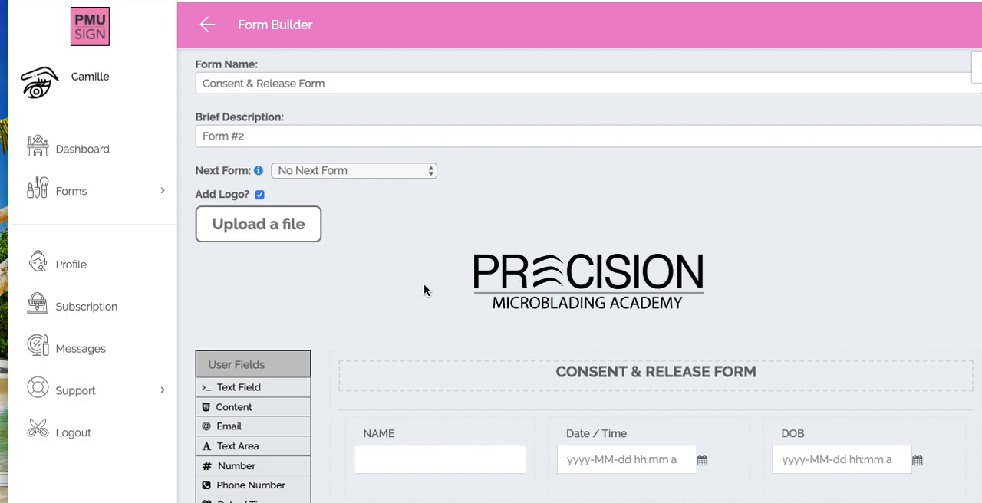
pyautogui.click(355, 85)
pyautogui.write('TEST')
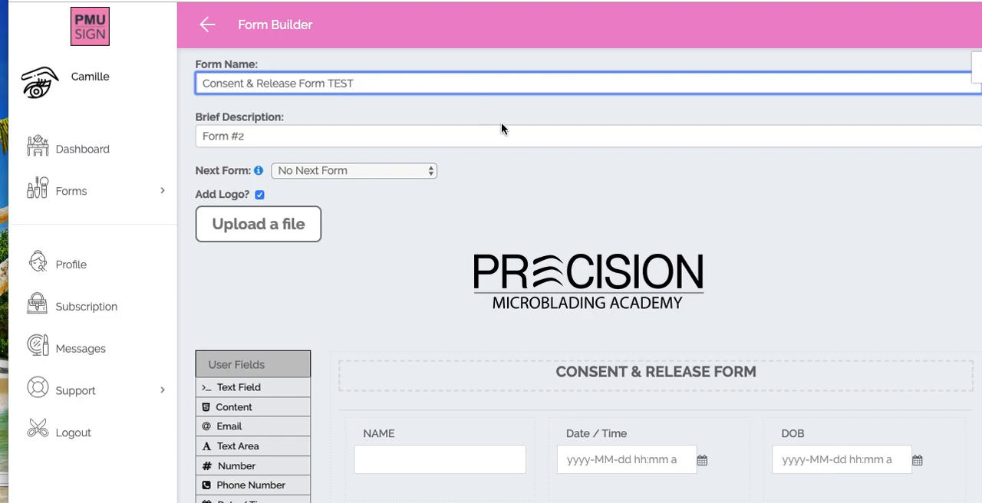
pyautogui.scroll(-12, 536, 292)
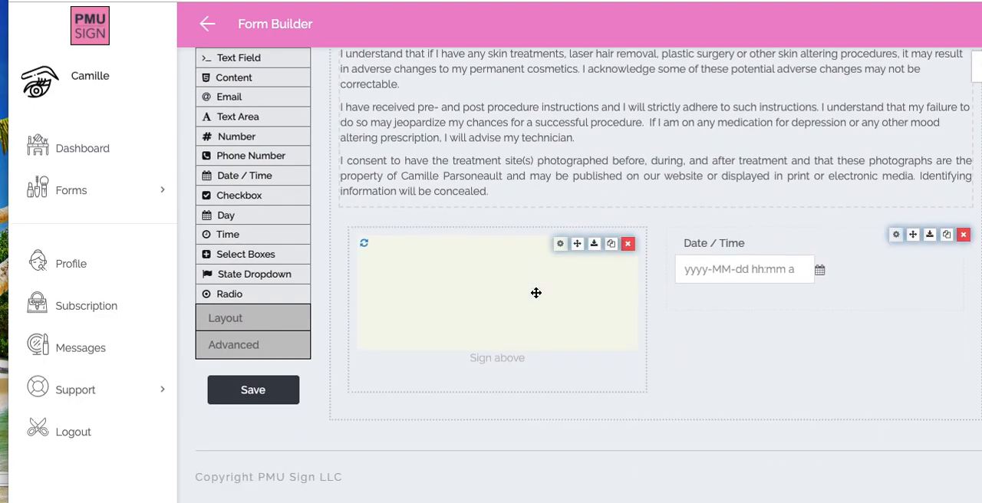
# - Save the form with NAME chosen as its identifying text field
pyautogui.scroll(12, 810, 390)
pyautogui.scroll(-5, 812, 392)
pyautogui.scroll(-5, 811, 391)
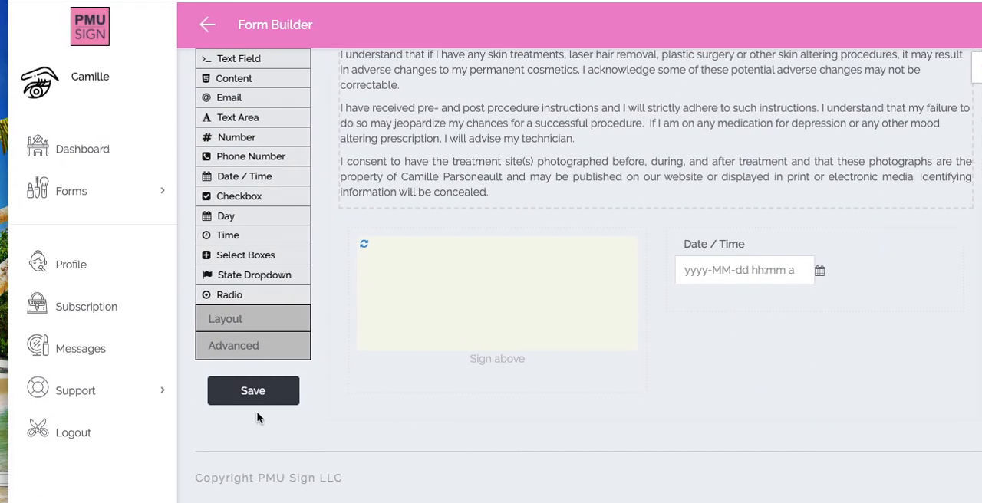
pyautogui.click(252, 395)
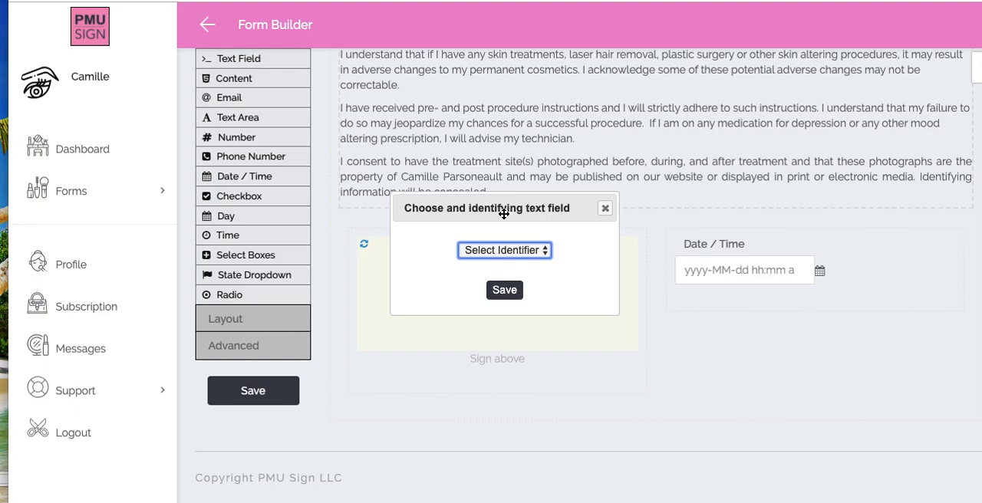
pyautogui.click(486, 251)
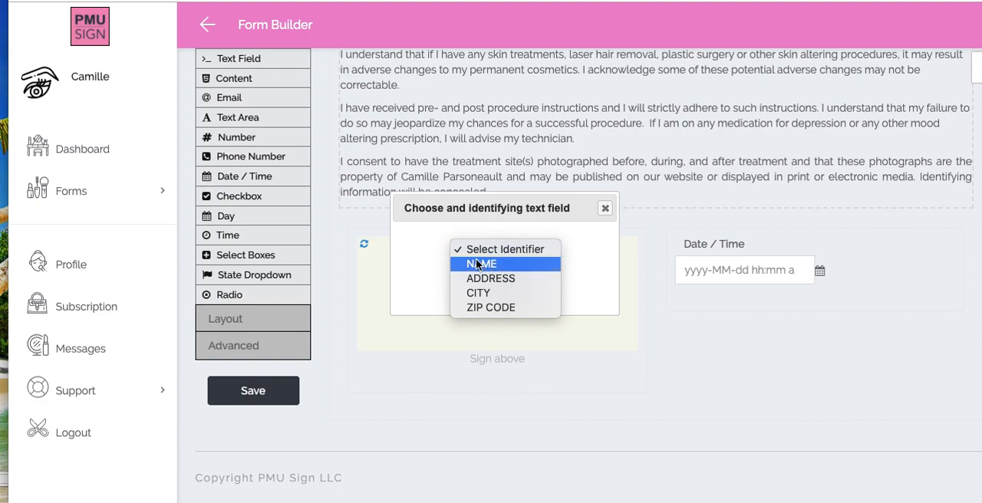
pyautogui.click(479, 264)
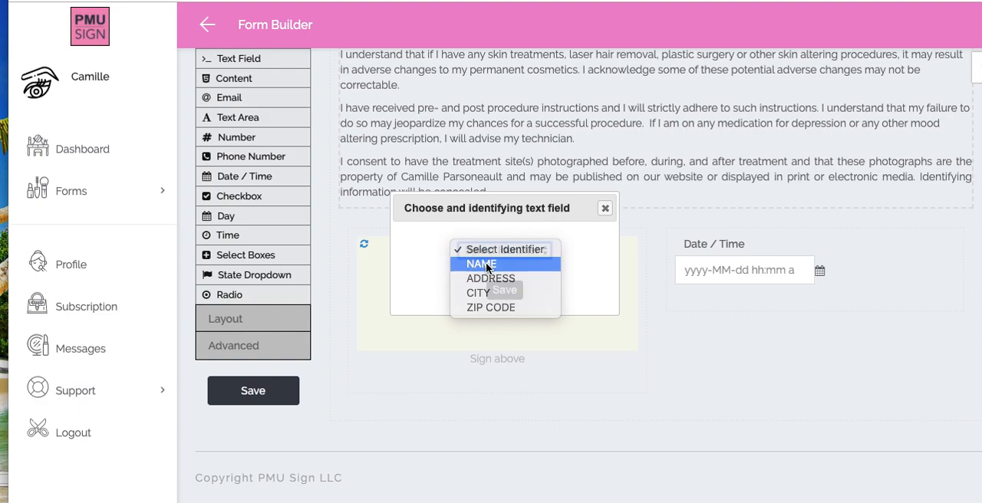
pyautogui.click(505, 292)
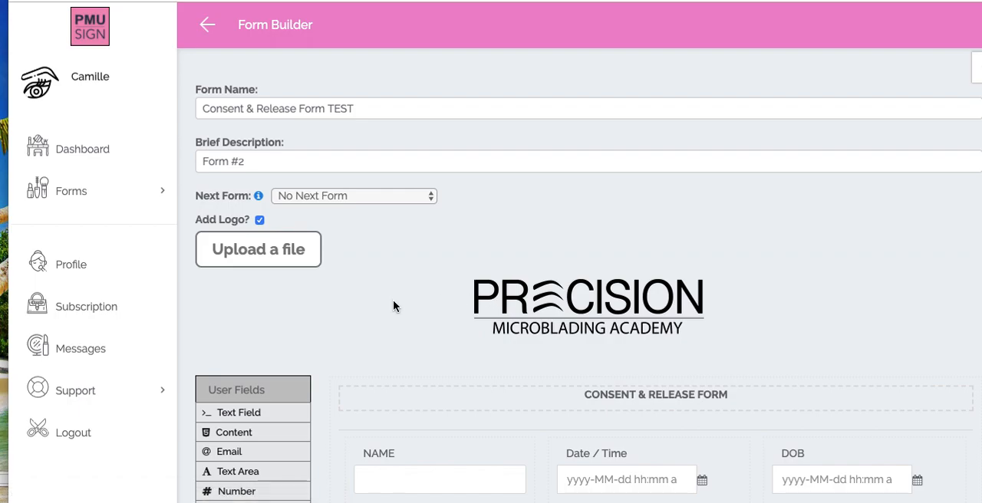
# - Open the list of saved forms and bring up the shareable URL of "Consent & Release Form TEST" for copying
pyautogui.click(147, 197)
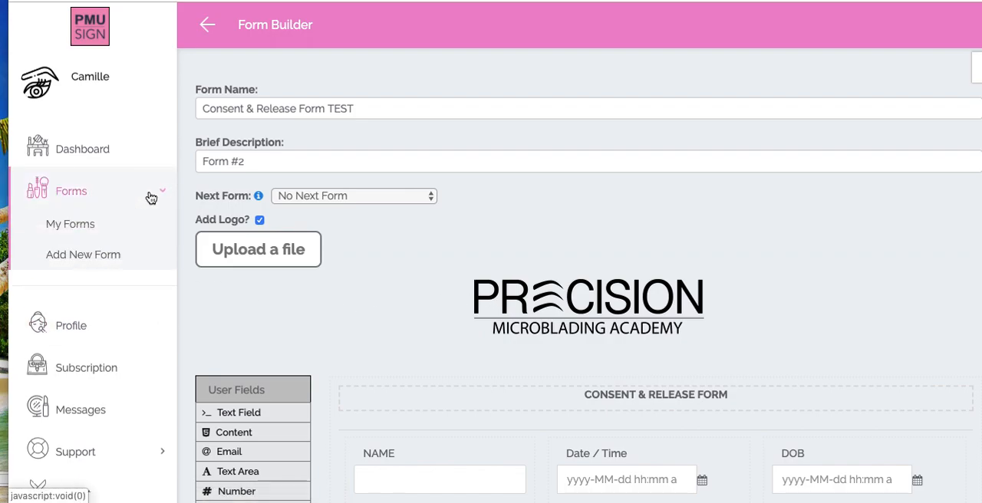
pyautogui.click(94, 224)
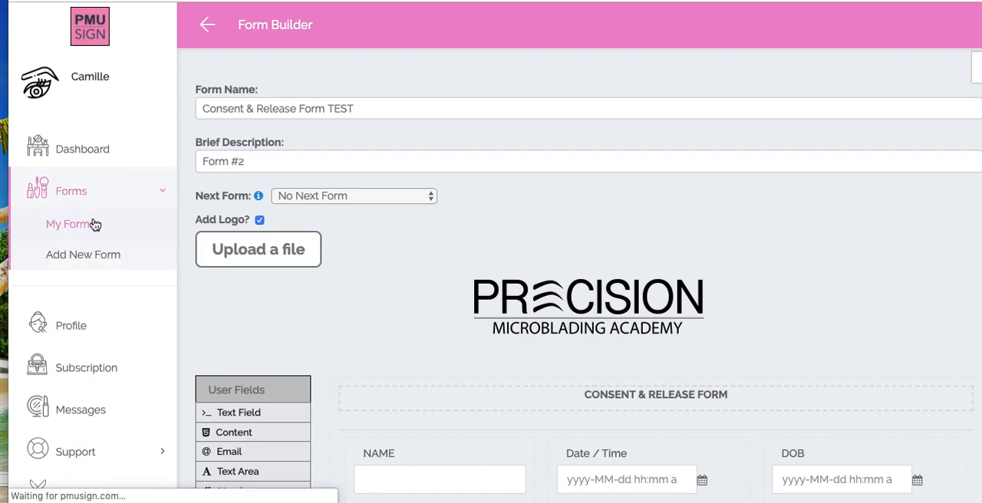
pyautogui.scroll(-3, 274, 313)
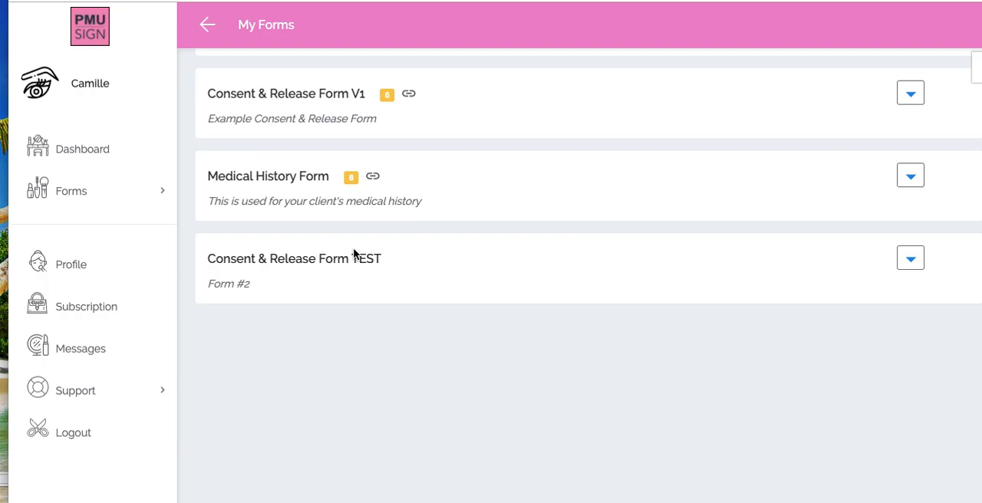
pyautogui.click(911, 260)
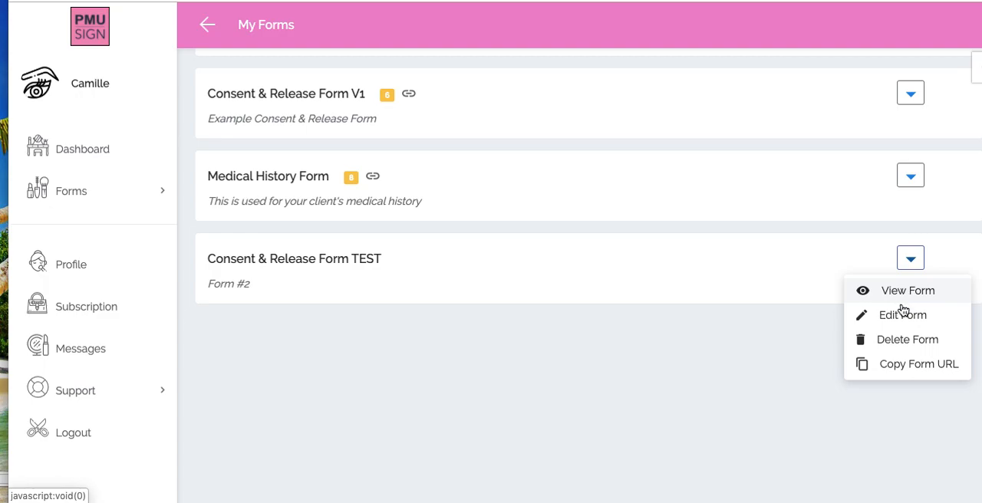
pyautogui.click(911, 365)
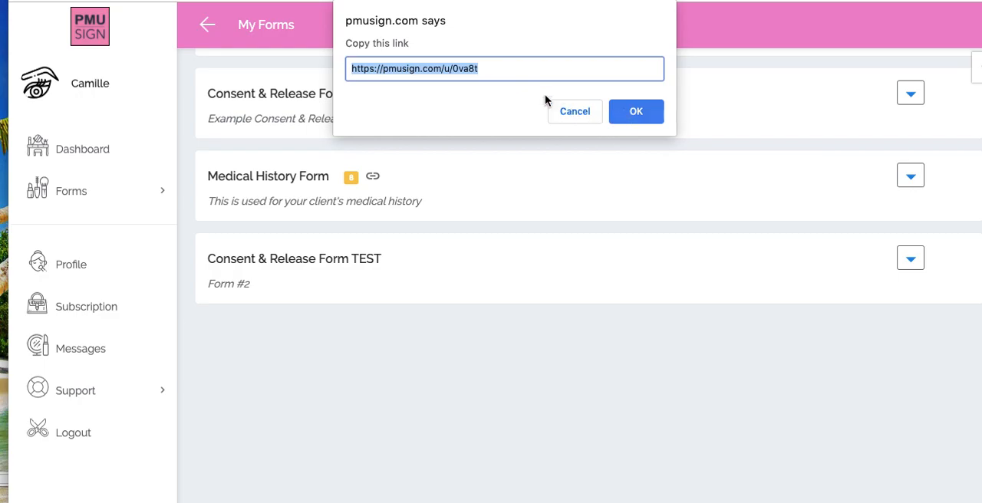
pyautogui.tripleClick(536, 65)
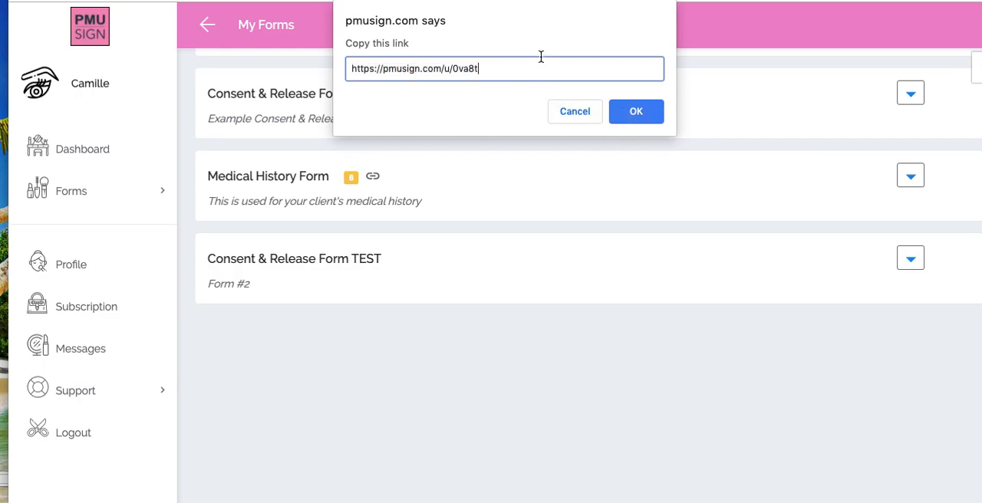
pyautogui.click(636, 112)
pyautogui.click(907, 259)
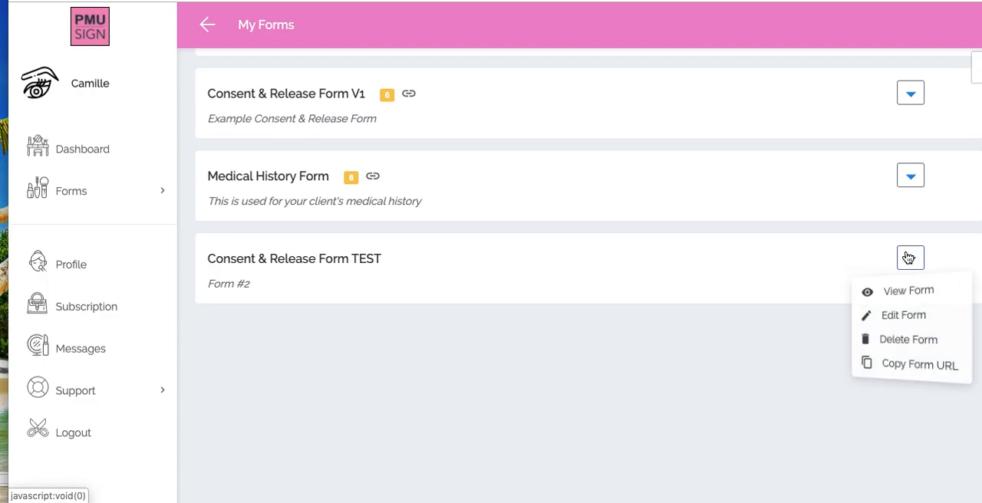
pyautogui.click(890, 364)
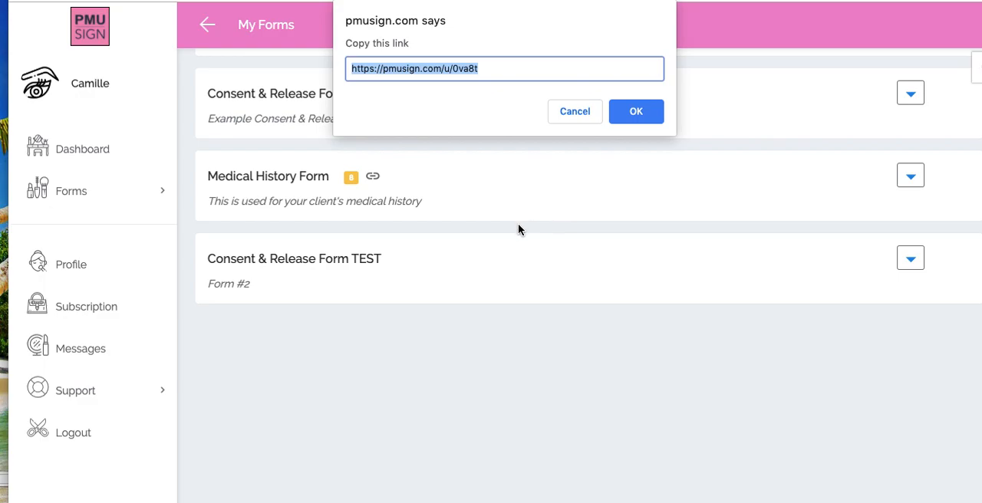
pyautogui.click(561, 112)
# - Reopen "Consent & Release Form TEST" for editing, set its next form to "Medical History Form", and look over the layout
pyautogui.click(910, 259)
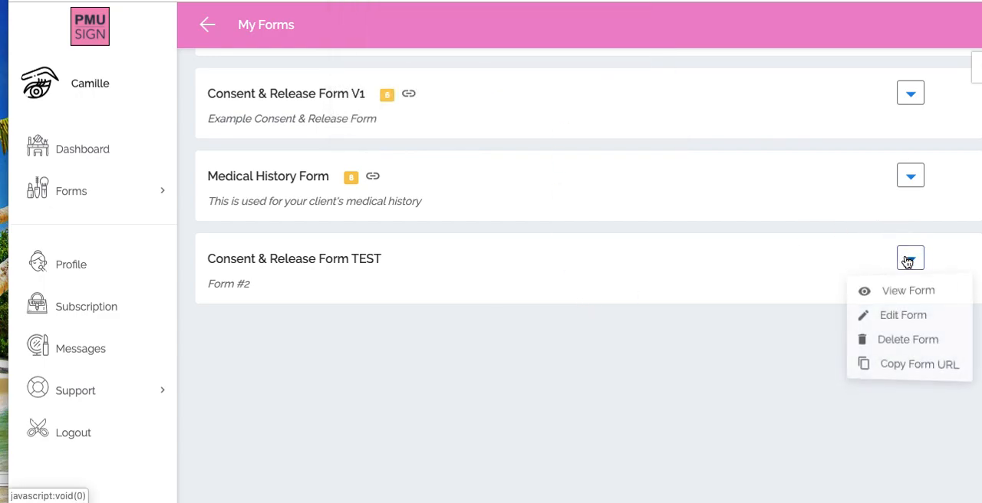
pyautogui.click(874, 321)
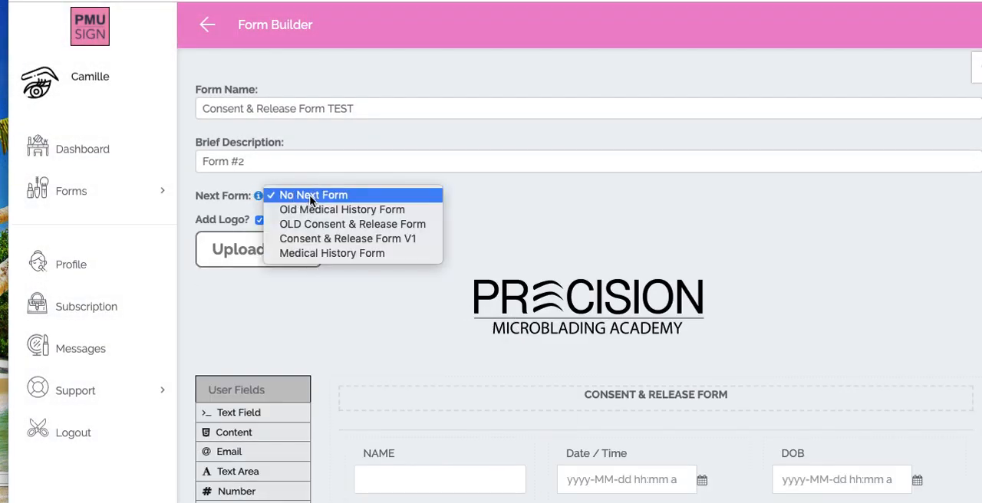
pyautogui.click(327, 253)
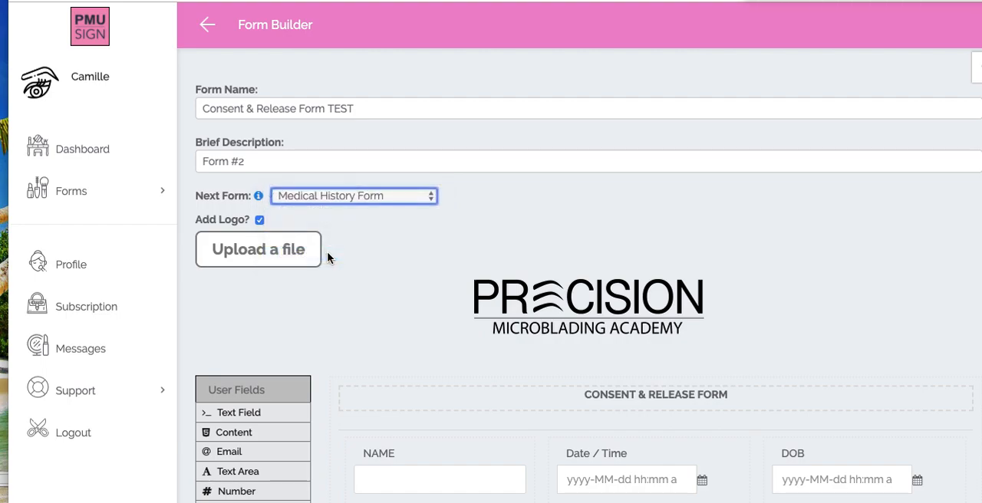
pyautogui.click(354, 264)
pyautogui.scroll(-5, 355, 261)
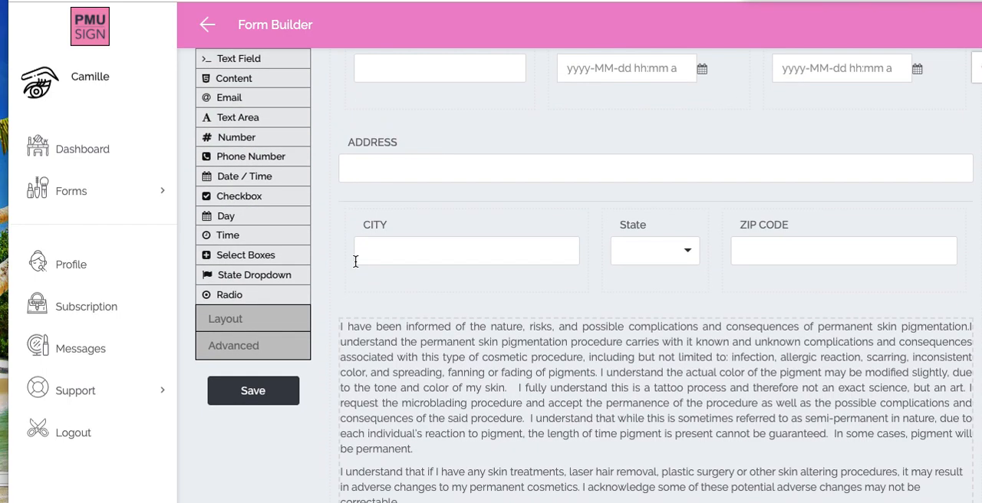
pyautogui.scroll(-3, 355, 262)
pyautogui.scroll(8, 355, 263)
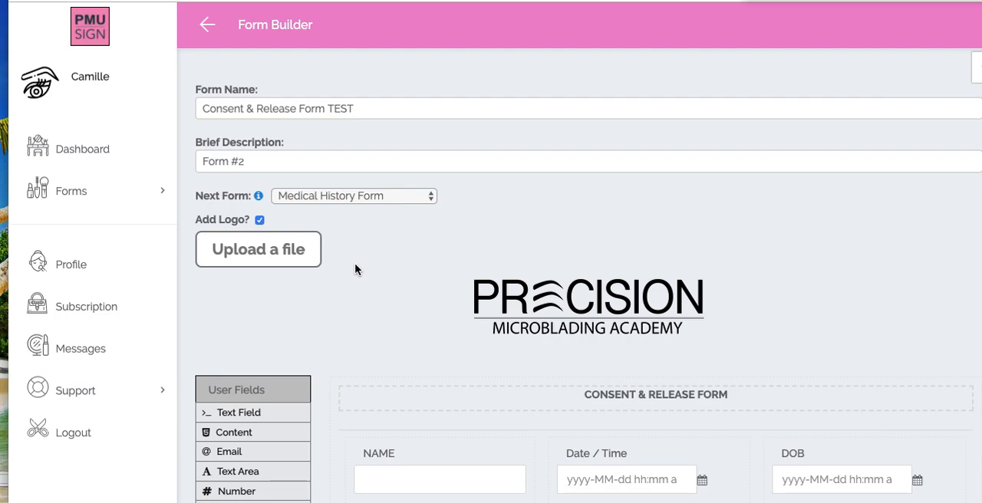
pyautogui.scroll(-5, 354, 265)
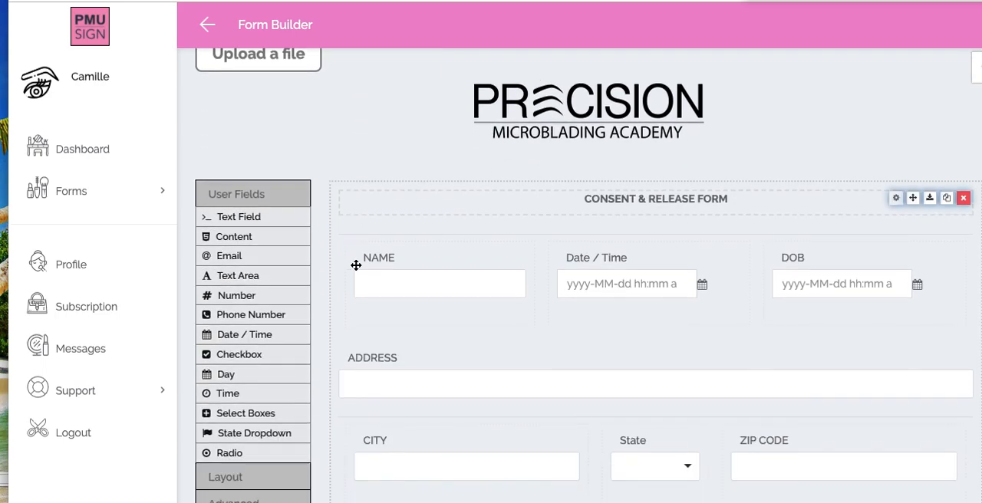